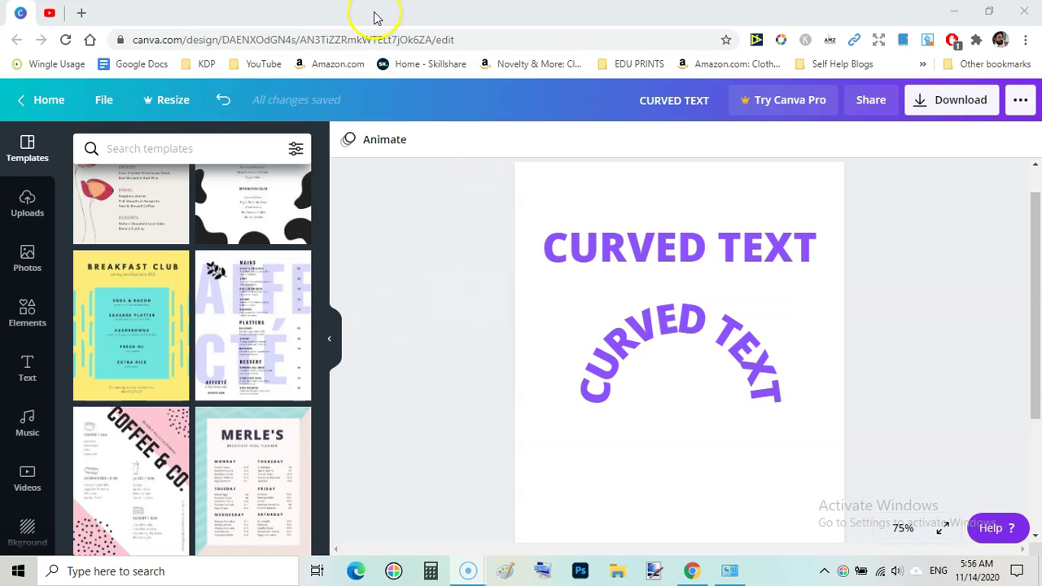
View the videos page of the YouTube channel, and return to the Canva design.
{"action": "left_click", "coordinate": [51, 12]}
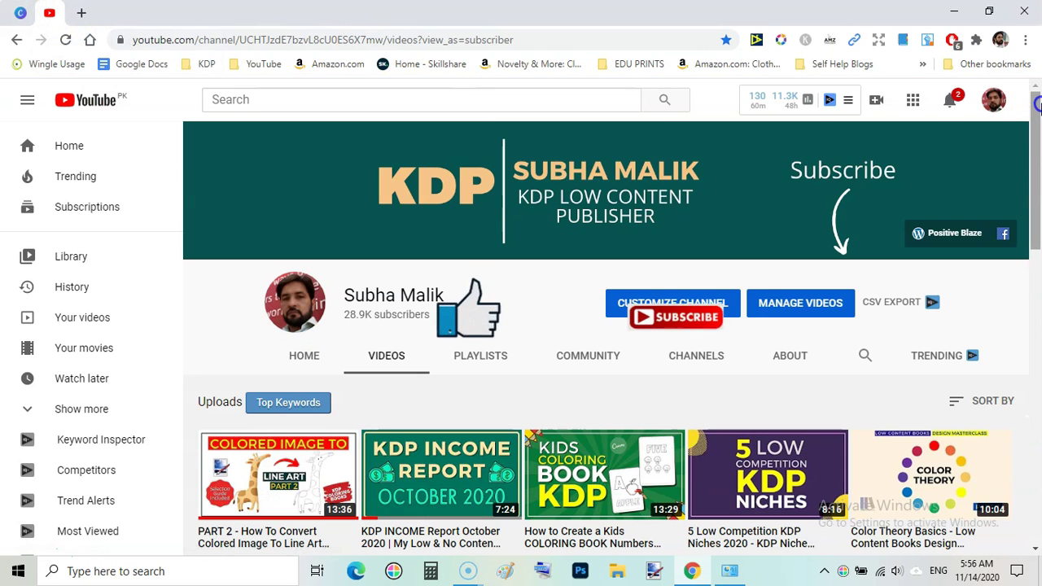
{"action": "left_click_drag", "start_coordinate": [1038, 120], "coordinate": [1019, 102]}
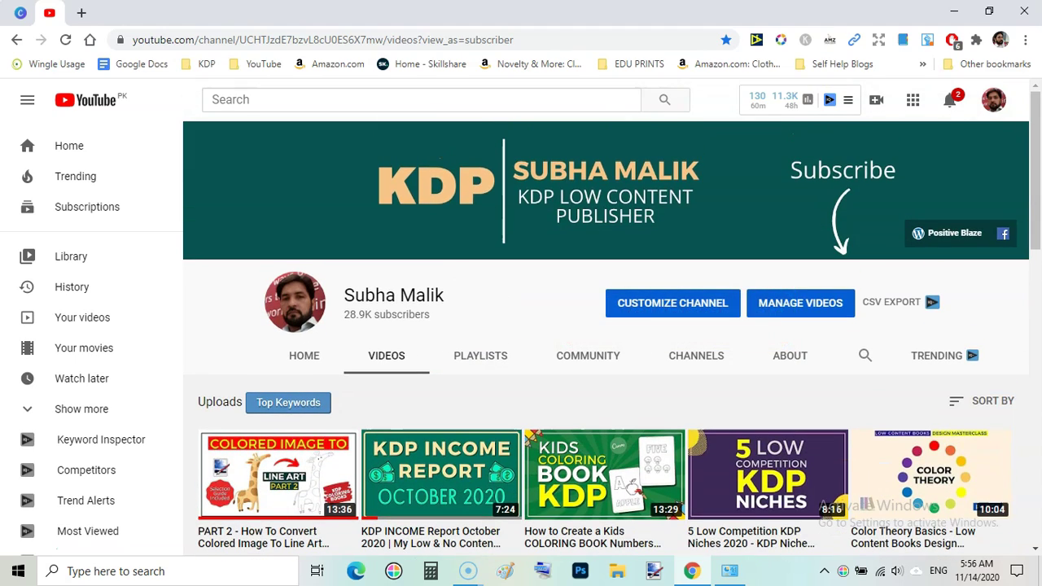
{"action": "left_click", "coordinate": [20, 13]}
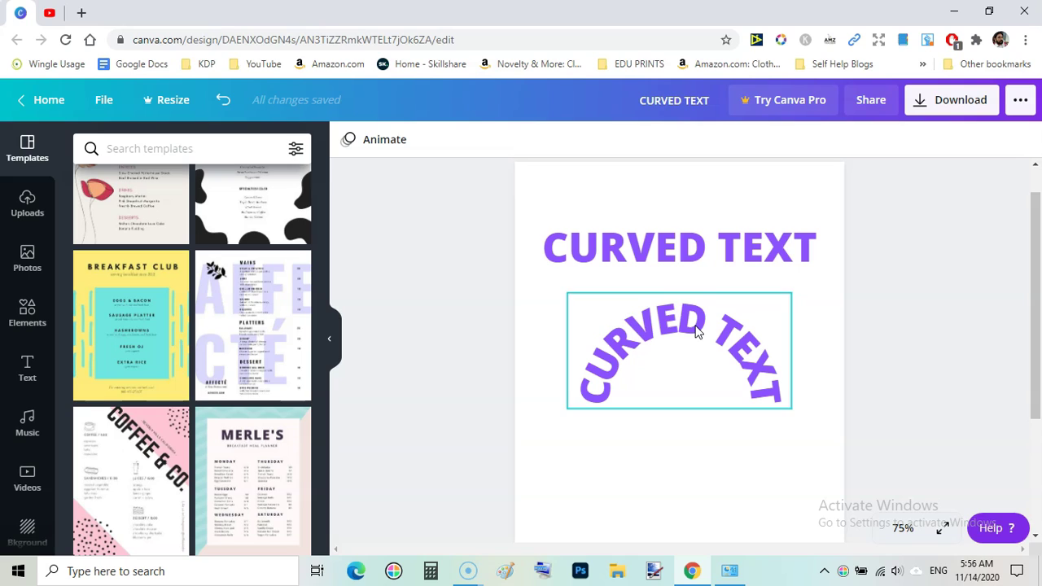
{"action": "left_click", "coordinate": [451, 251]}
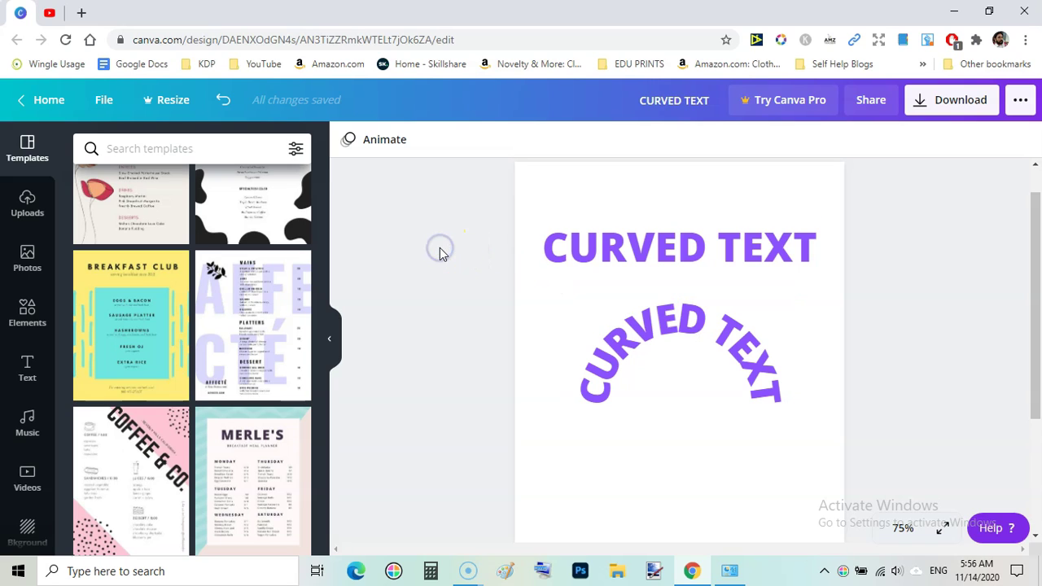
Create a new blank design with custom dimensions of 6 × 9 in.
{"action": "left_click", "coordinate": [104, 105]}
{"action": "left_click", "coordinate": [141, 174]}
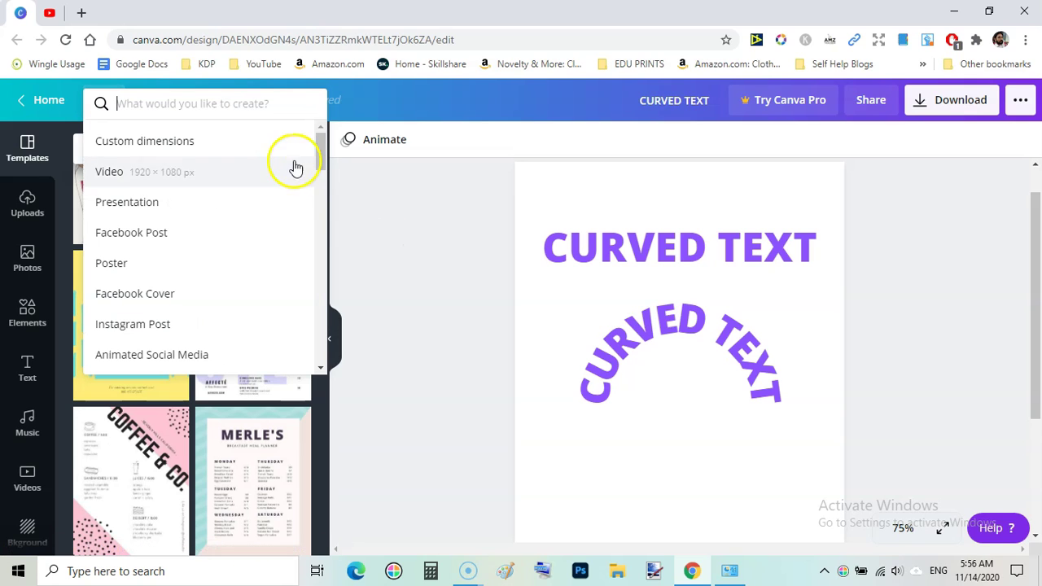
{"action": "left_click", "coordinate": [261, 150]}
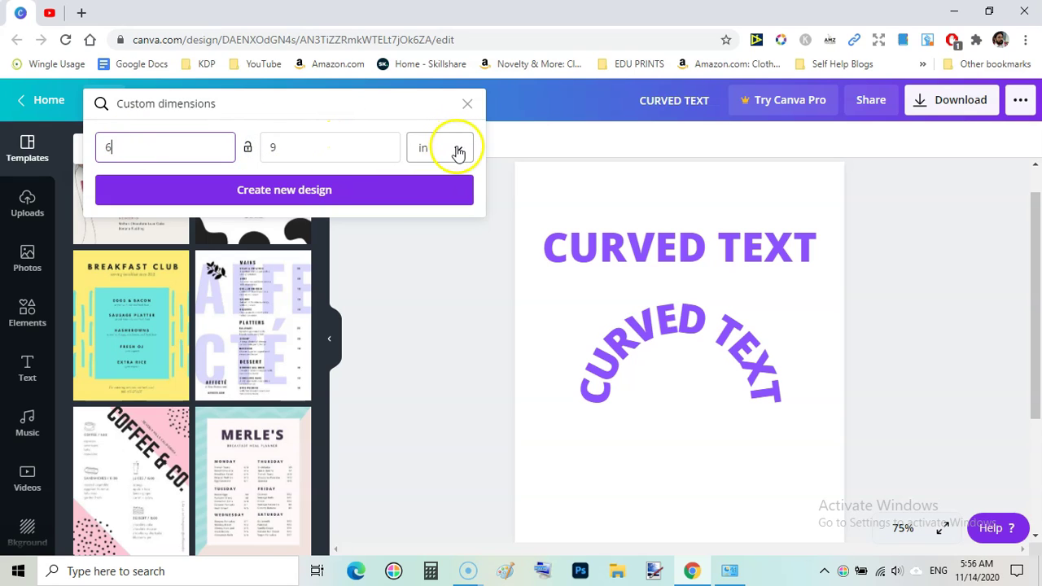
{"action": "left_click", "coordinate": [293, 190]}
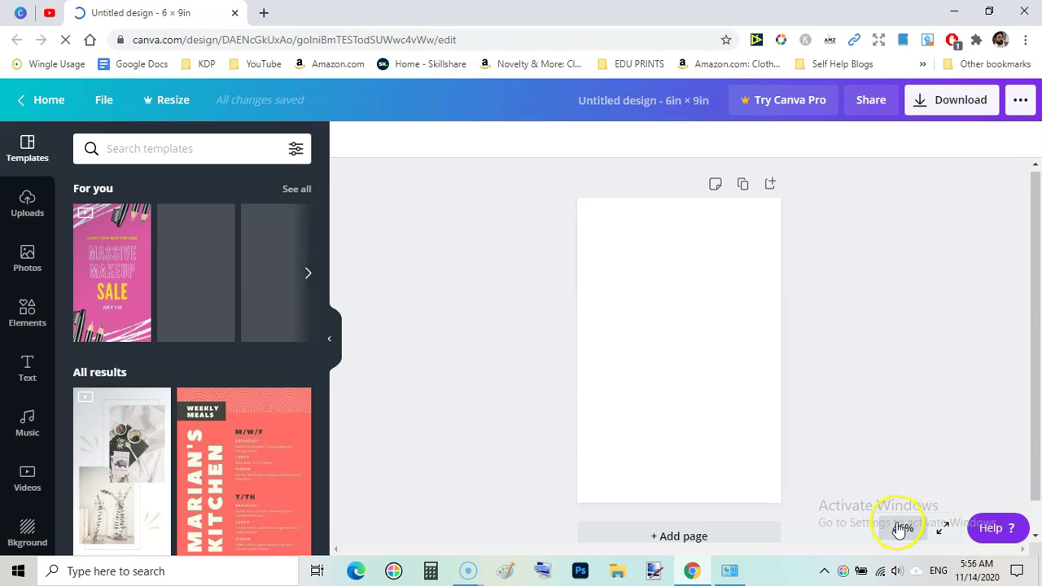
Add a heading reading "CURVED TEXT" and place it centred near the upper edge of the page.
{"action": "left_click", "coordinate": [902, 528]}
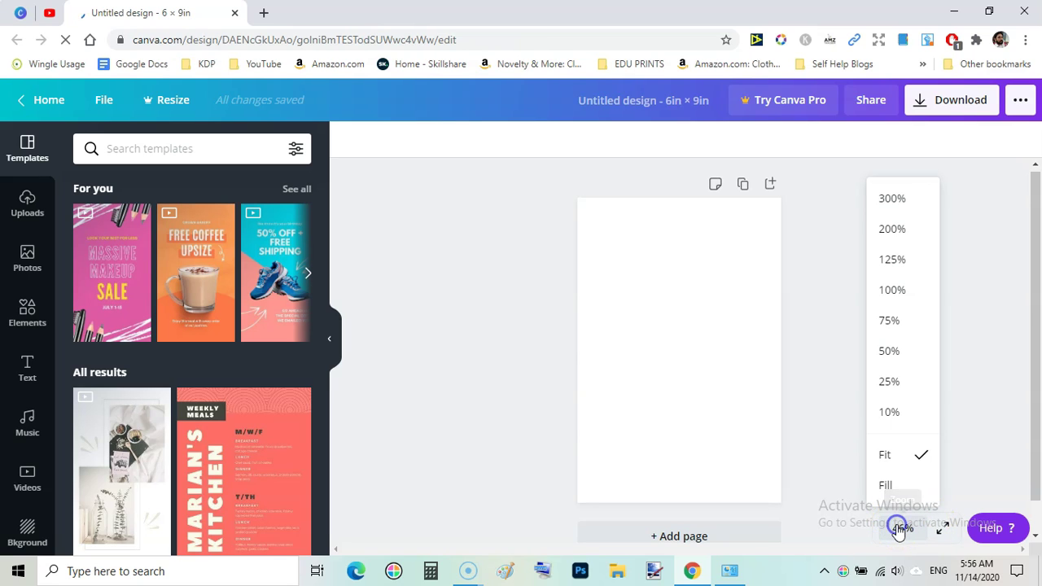
{"action": "left_click", "coordinate": [886, 351]}
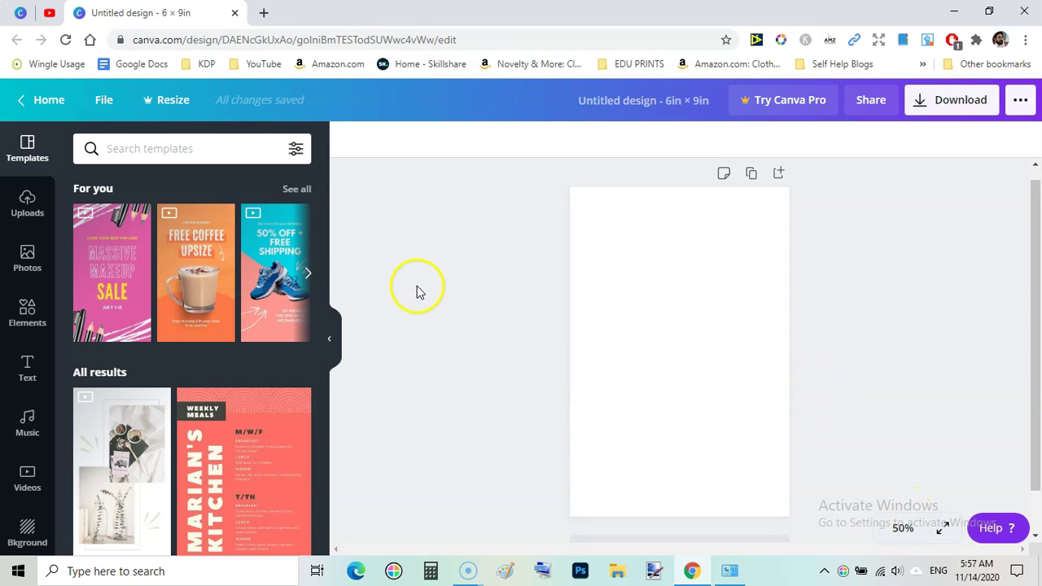
{"action": "left_click", "coordinate": [27, 368]}
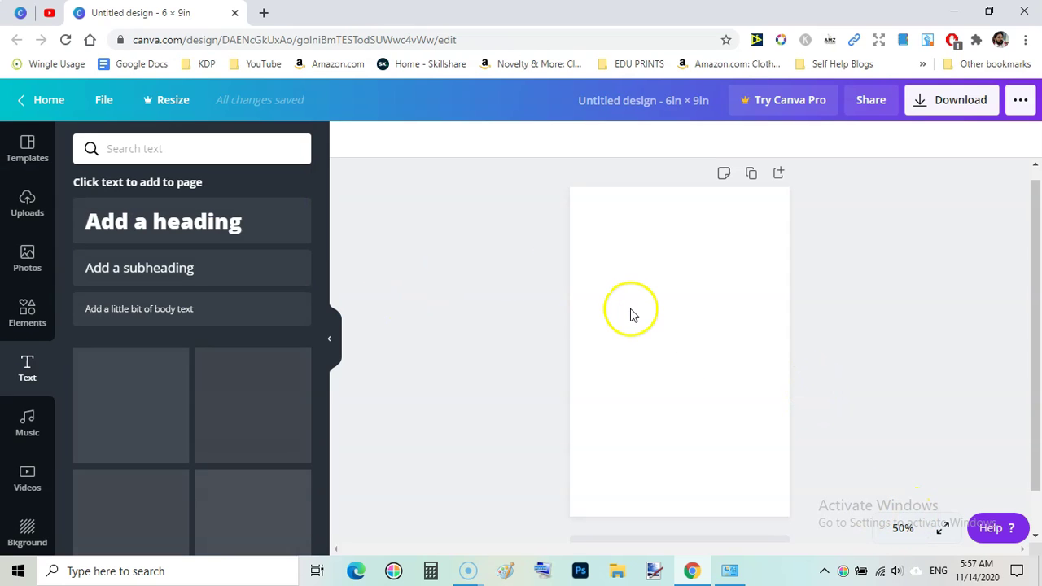
{"action": "left_click", "coordinate": [204, 224]}
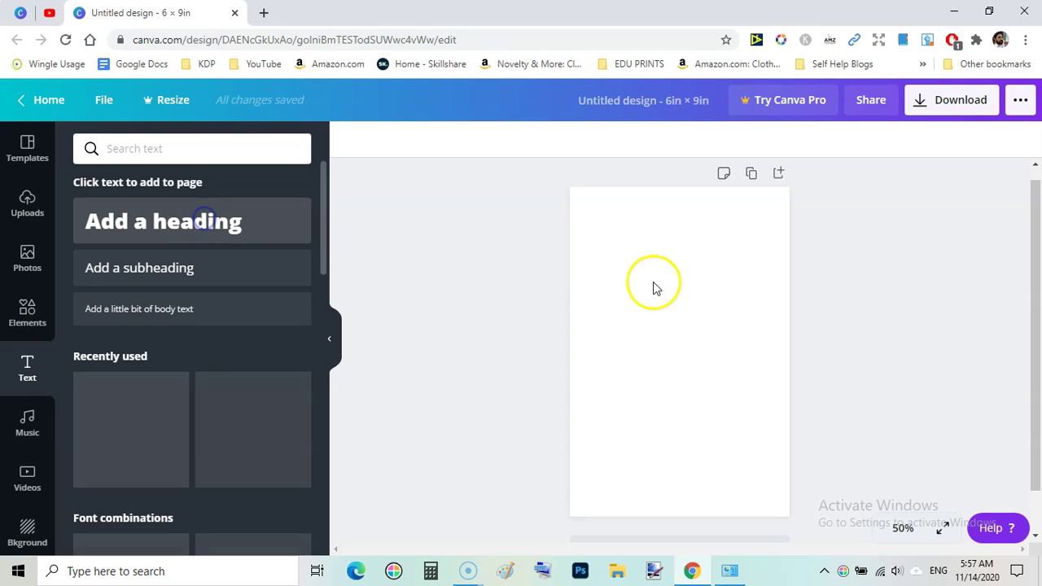
{"action": "left_click", "coordinate": [677, 355]}
{"action": "triple_click", "coordinate": [677, 355]}
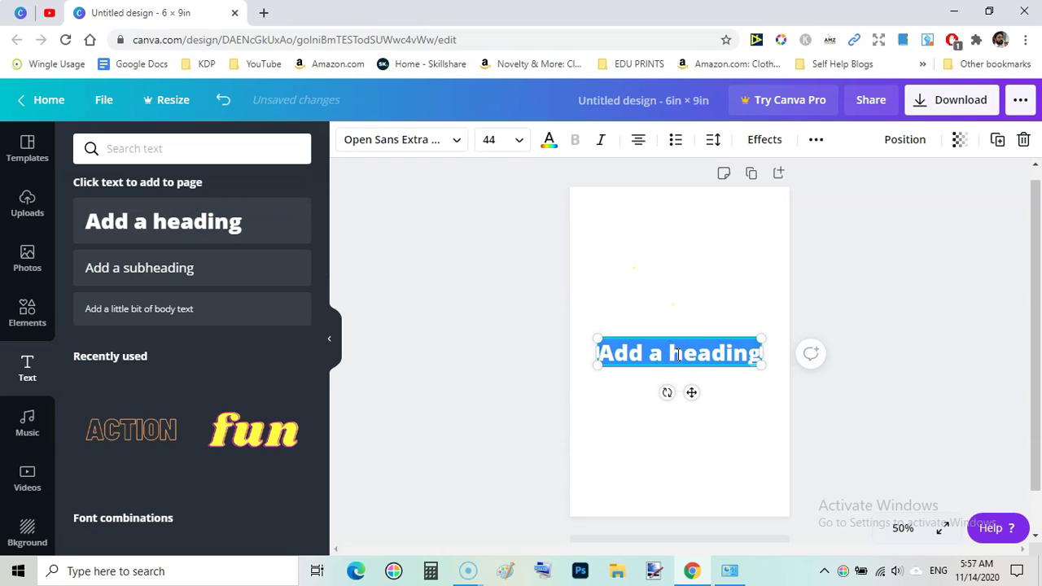
{"action": "type", "text": "CUR"}
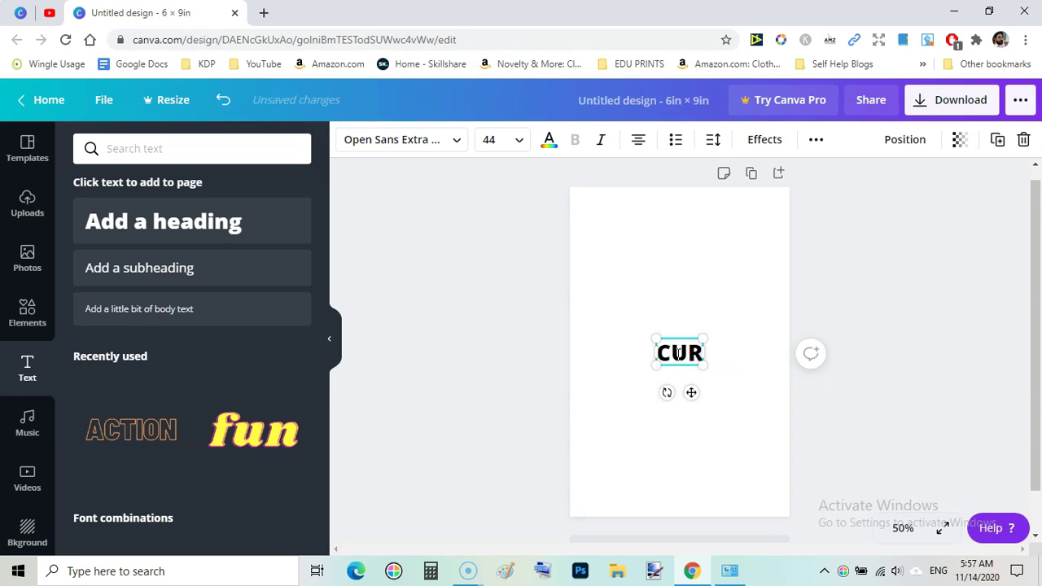
{"action": "type", "text": "VED TEXT"}
{"action": "left_click_drag", "start_coordinate": [687, 352], "coordinate": [692, 246]}
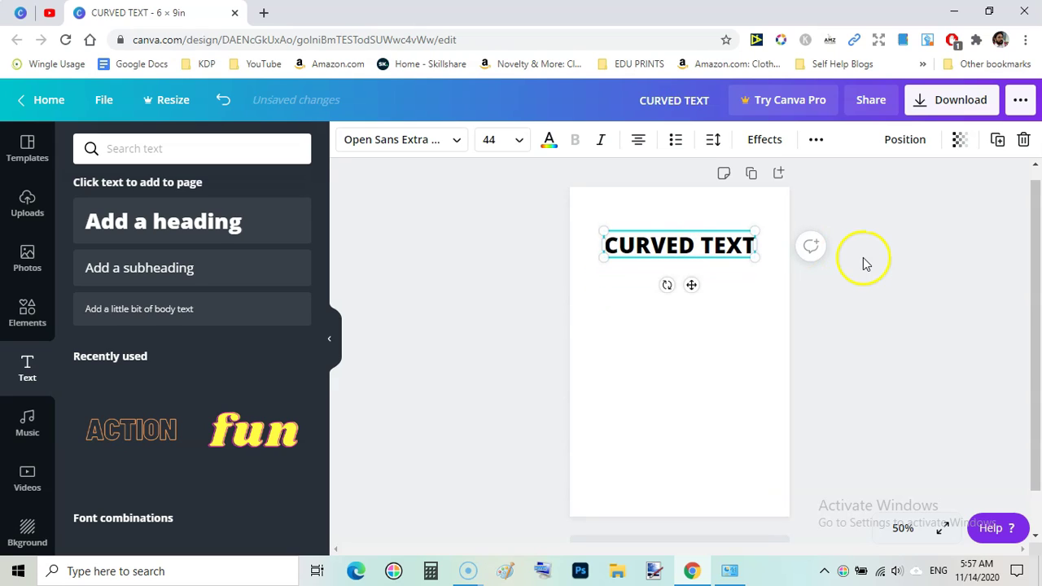
{"action": "left_click", "coordinate": [866, 262]}
Apply the Curve text effect to the "CURVED TEXT" heading.
{"action": "left_click", "coordinate": [733, 253]}
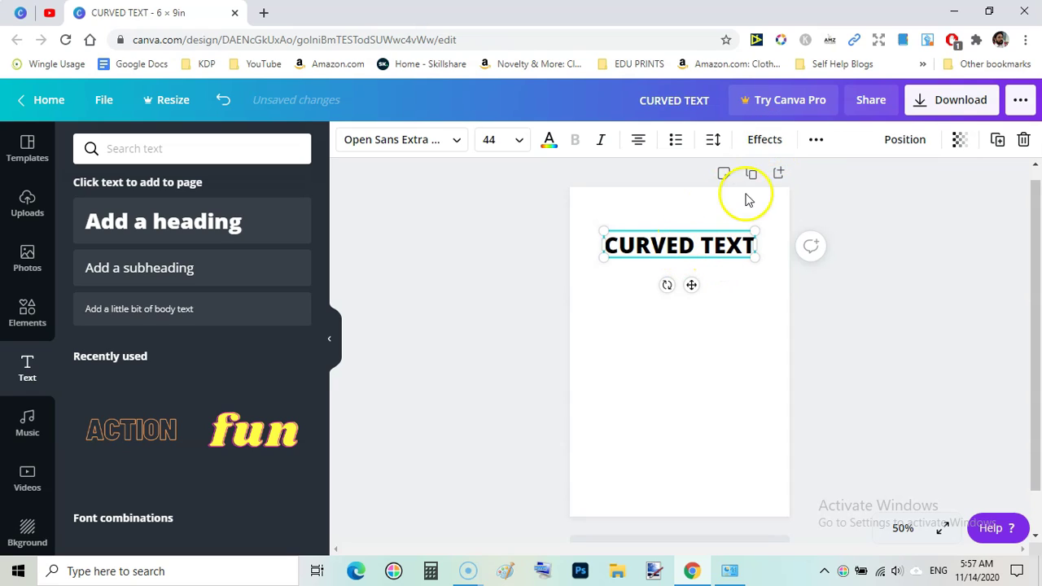
{"action": "left_click", "coordinate": [765, 140]}
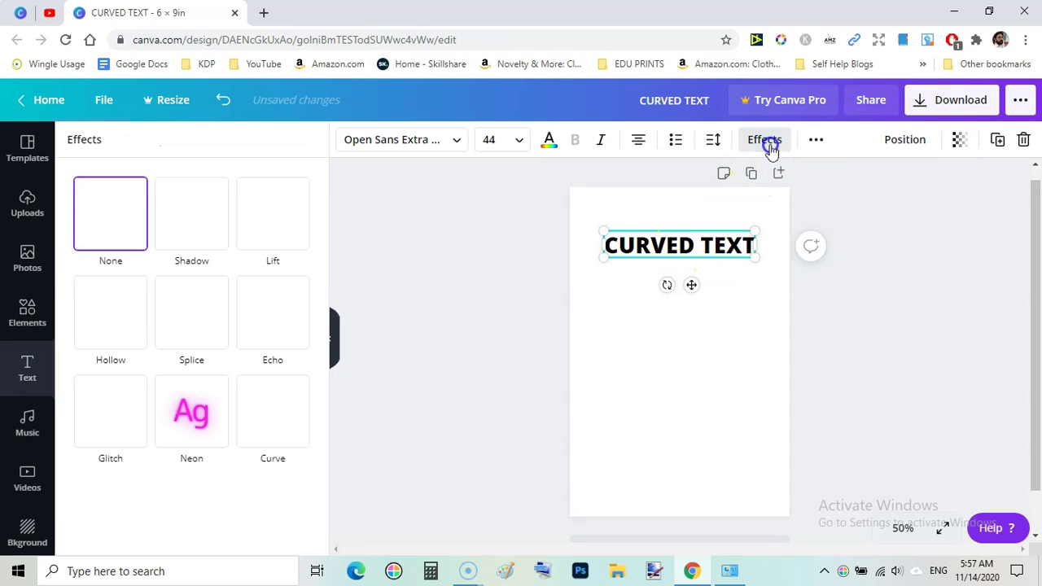
{"action": "left_click", "coordinate": [277, 413]}
{"action": "left_click", "coordinate": [818, 343]}
Enlarge the curved heading to a font size of about 57.4 and centre it horizontally on the page.
{"action": "left_click", "coordinate": [675, 255]}
{"action": "left_click_drag", "start_coordinate": [740, 300], "coordinate": [770, 325]}
{"action": "left_click_drag", "start_coordinate": [730, 275], "coordinate": [709, 272]}
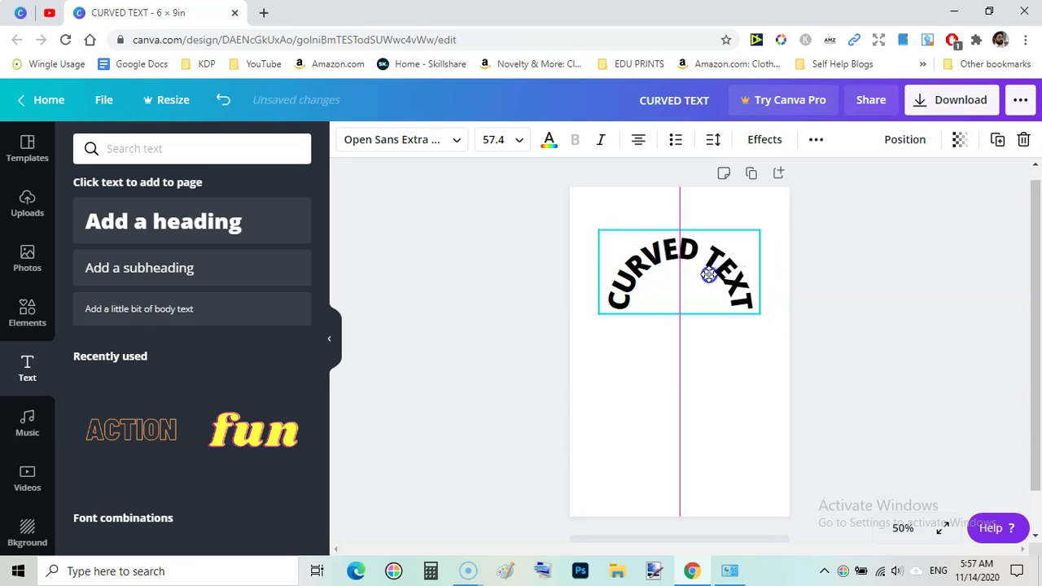
Set the Curve amount of the "CURVED TEXT" heading to 50.
{"action": "left_click", "coordinate": [758, 143]}
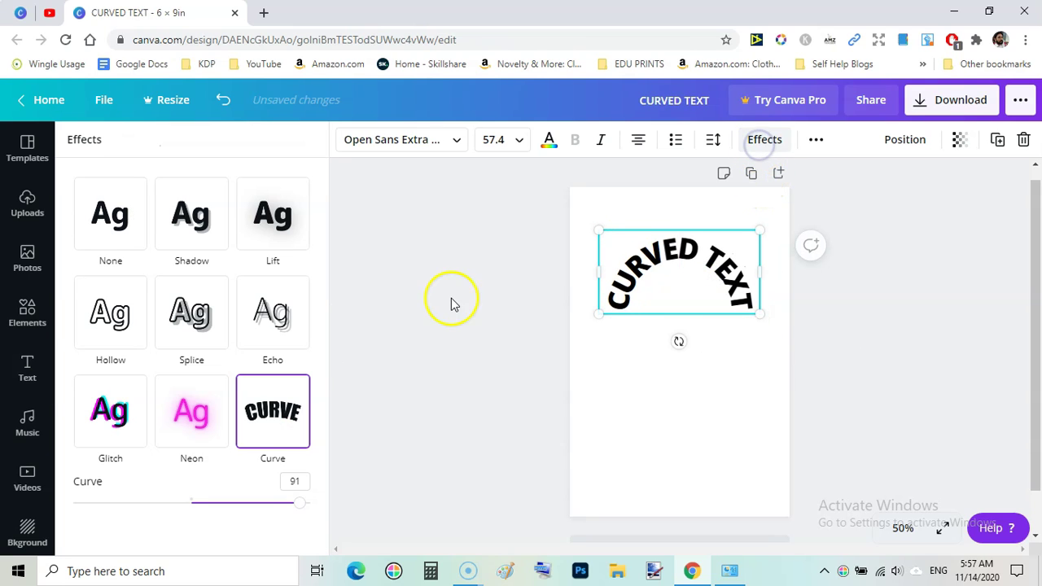
{"action": "left_click", "coordinate": [288, 505]}
{"action": "left_click_drag", "start_coordinate": [288, 505], "coordinate": [251, 505]}
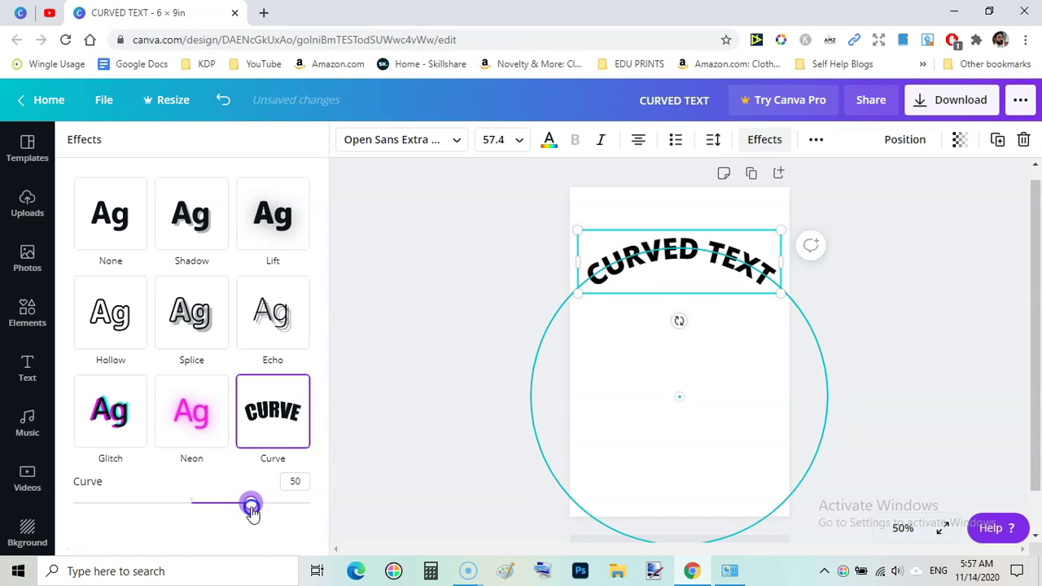
{"action": "left_click", "coordinate": [853, 397]}
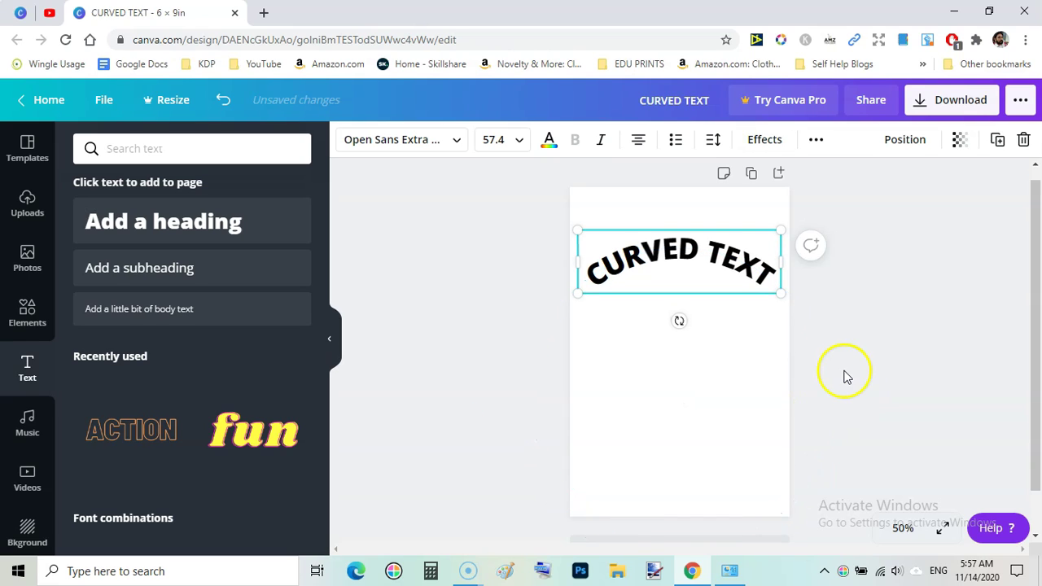
{"action": "left_click", "coordinate": [845, 374]}
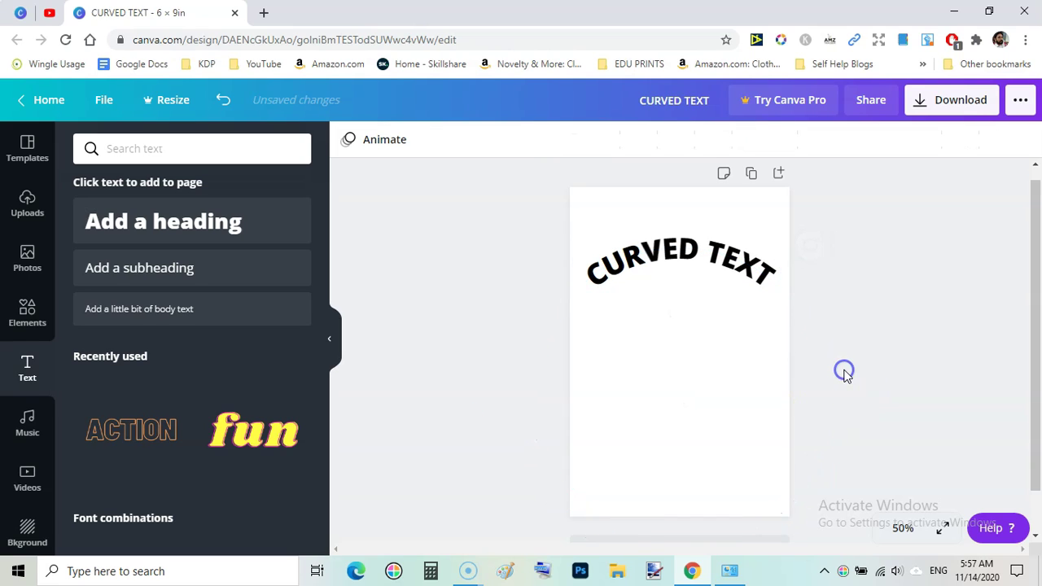
Duplicate the curved heading and place the copy centred directly beneath the original.
{"action": "left_click", "coordinate": [730, 269]}
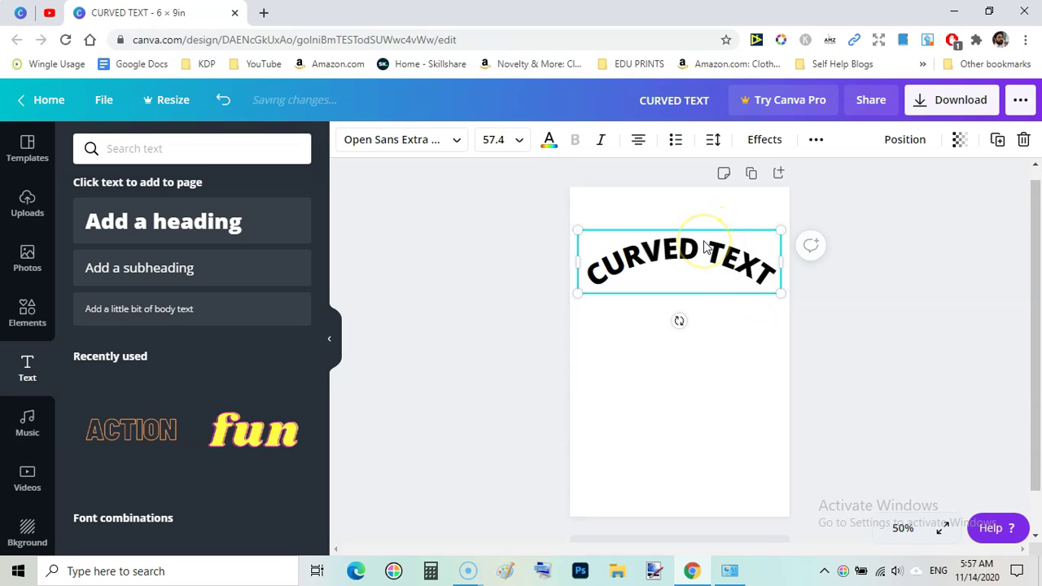
{"action": "key", "text": "ctrl+d"}
{"action": "left_click_drag", "start_coordinate": [695, 255], "coordinate": [680, 304]}
Change the text colour of the lower "CURVED TEXT" copy to red.
{"action": "double_click", "coordinate": [679, 305]}
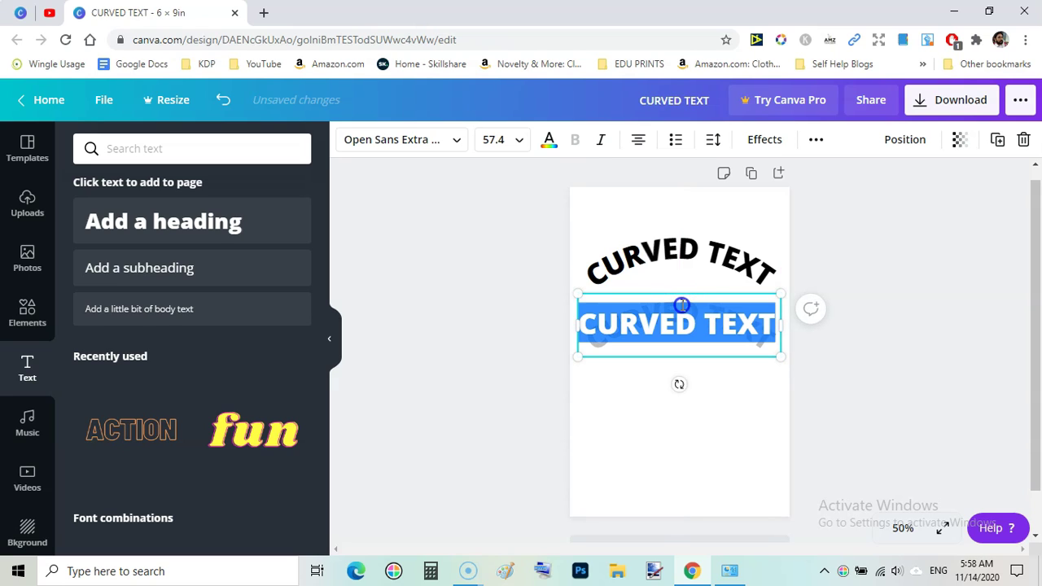
{"action": "left_click", "coordinate": [548, 145]}
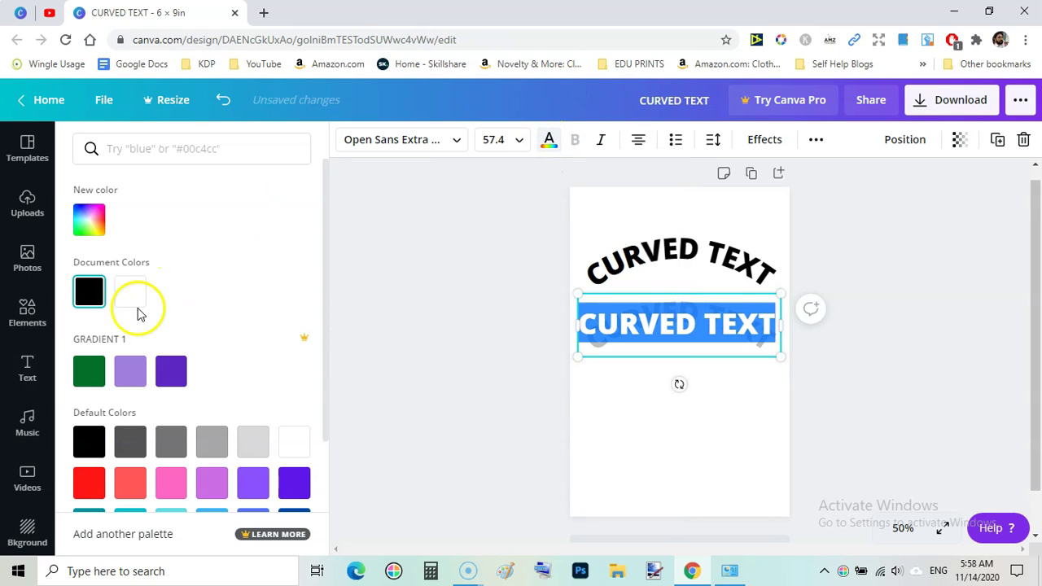
{"action": "left_click", "coordinate": [91, 485]}
{"action": "left_click", "coordinate": [391, 317]}
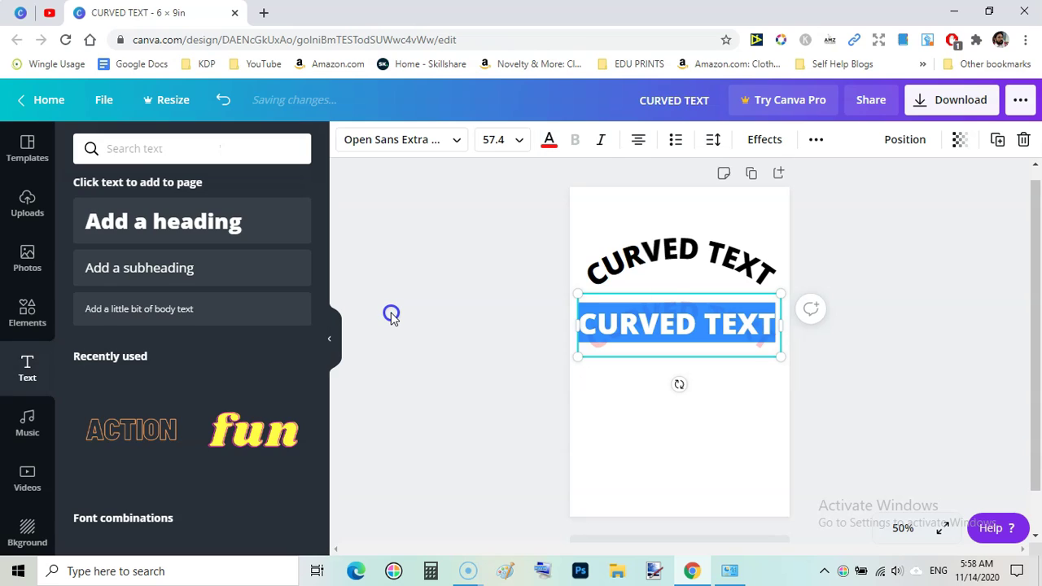
{"action": "left_click", "coordinate": [862, 391]}
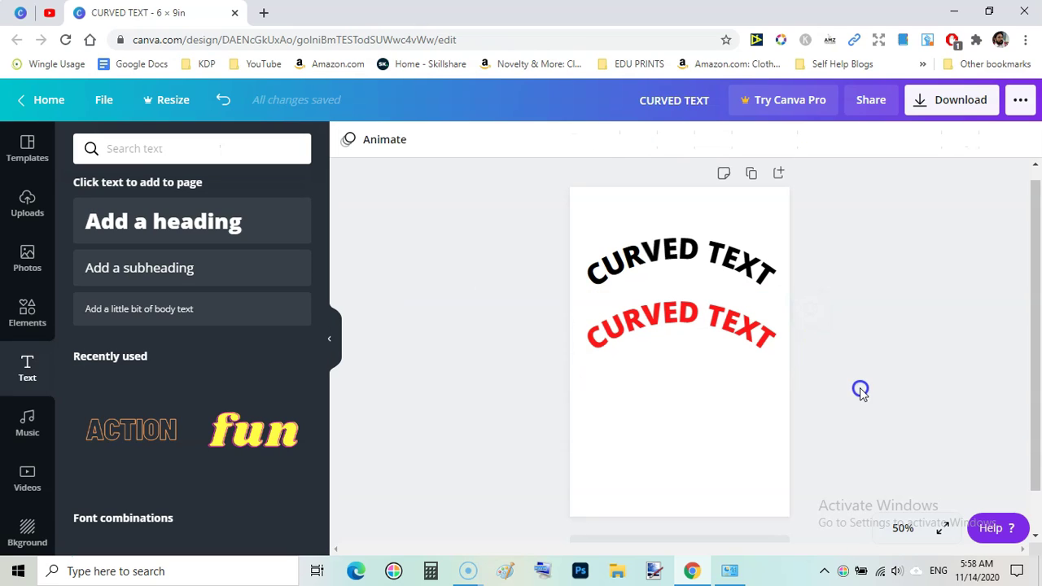
Replace the red text's Curve effect with the Shadow effect and move the text slightly down.
{"action": "left_click", "coordinate": [741, 335]}
{"action": "left_click", "coordinate": [779, 140]}
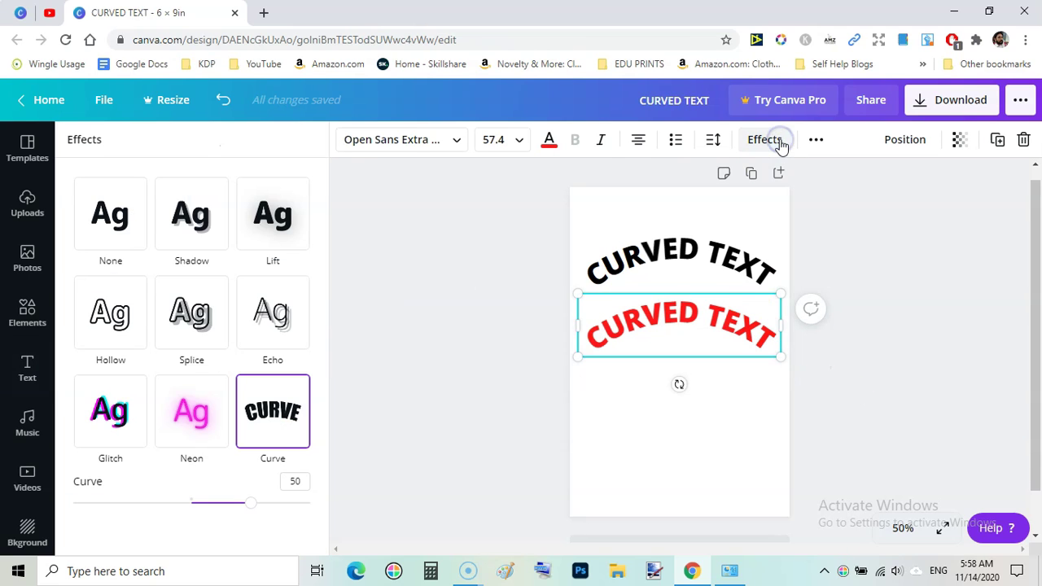
{"action": "left_click", "coordinate": [190, 226]}
{"action": "left_click", "coordinate": [938, 410]}
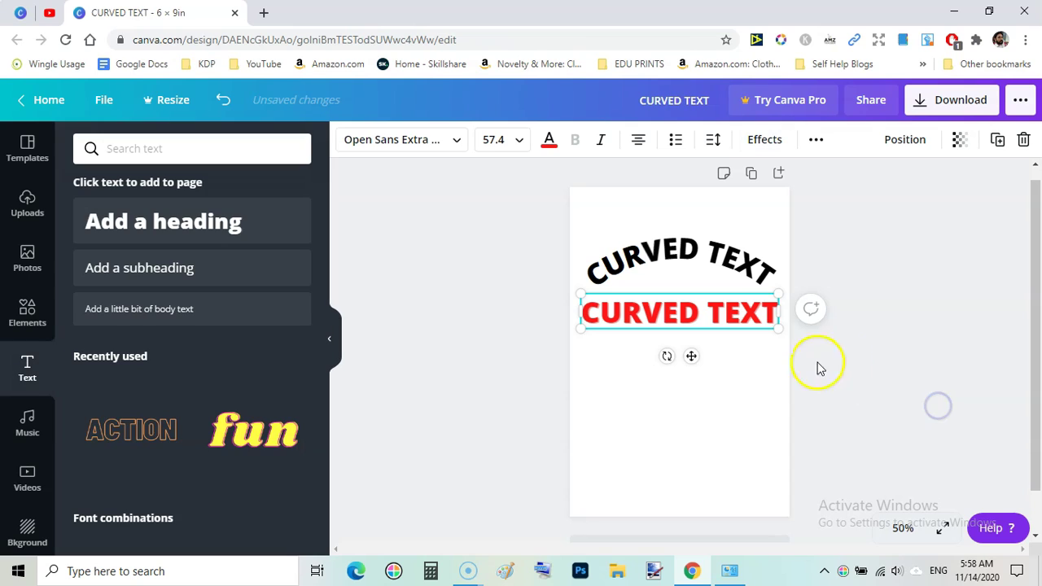
{"action": "left_click", "coordinate": [909, 379]}
{"action": "left_click_drag", "start_coordinate": [728, 326], "coordinate": [727, 327]}
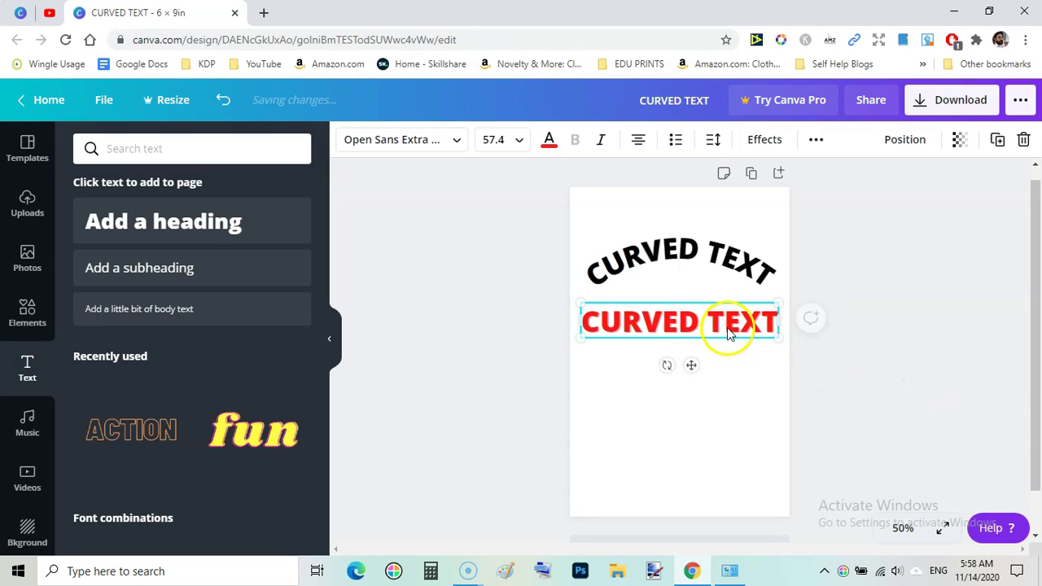
{"action": "left_click", "coordinate": [846, 359]}
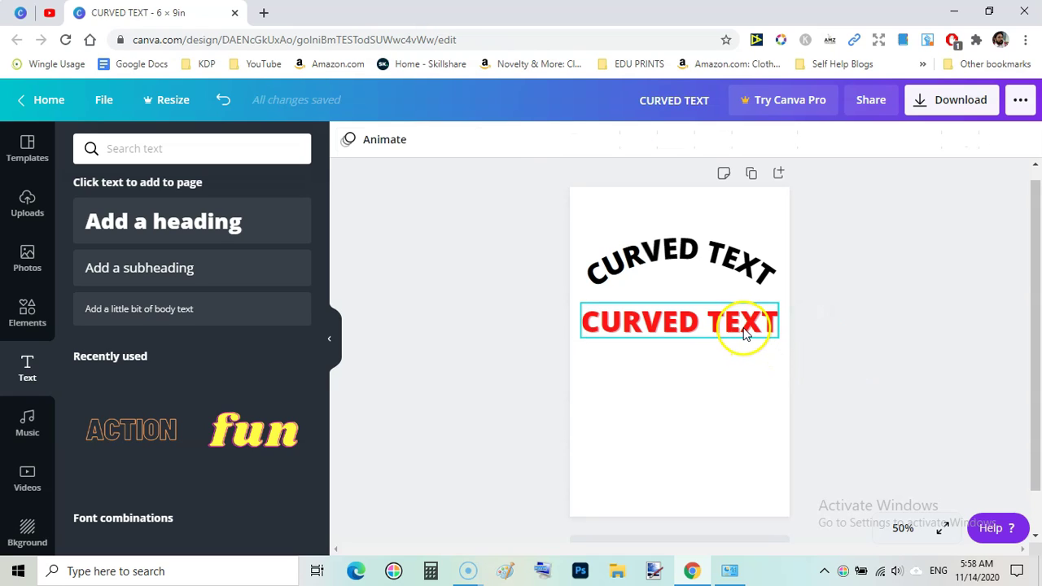
Set the shadow colour of the red "CURVED TEXT" to black.
{"action": "left_click", "coordinate": [746, 332]}
{"action": "left_click", "coordinate": [765, 140]}
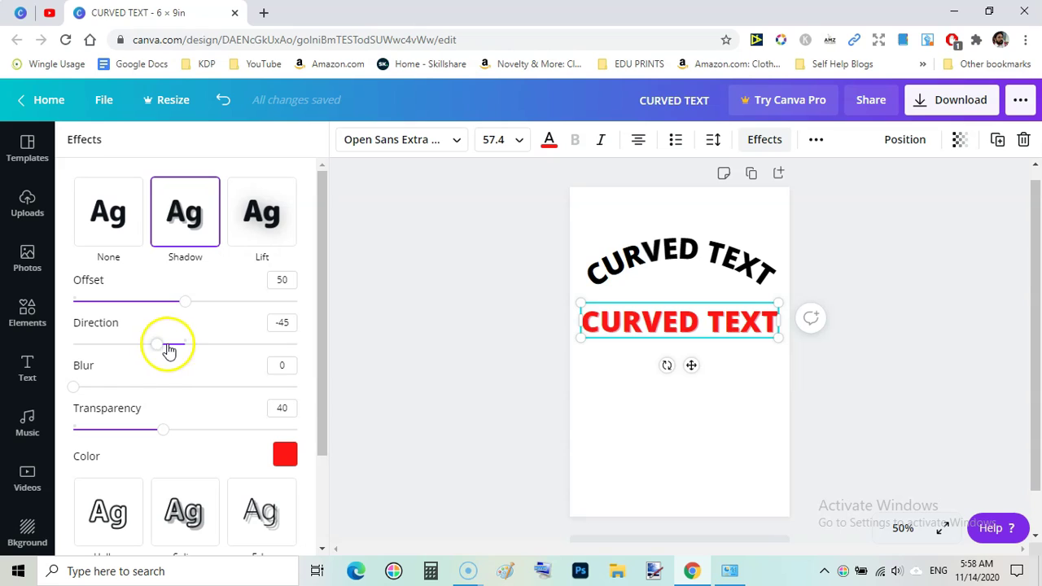
{"action": "left_click", "coordinate": [282, 452]}
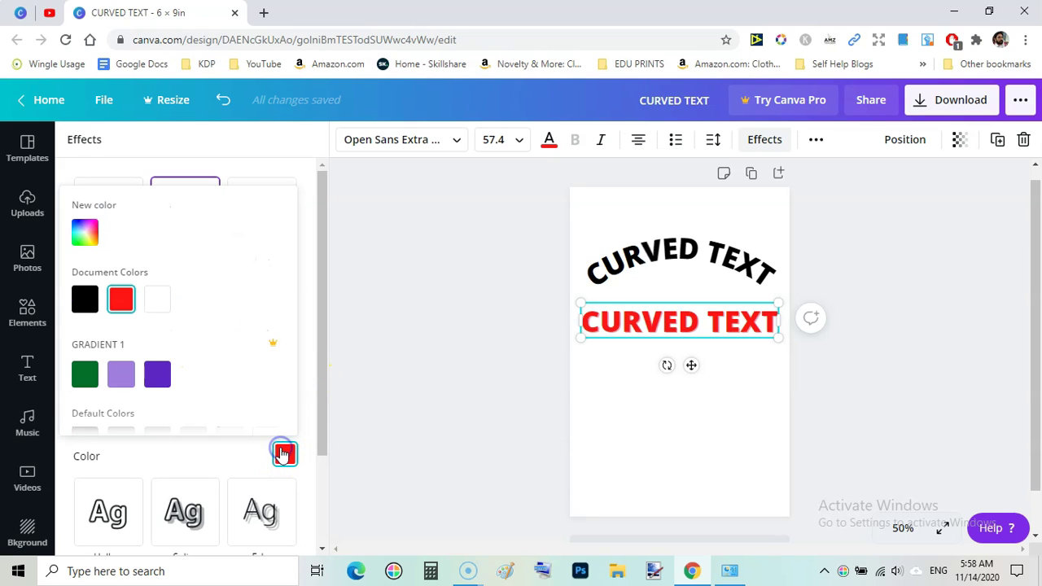
{"action": "left_click", "coordinate": [85, 301]}
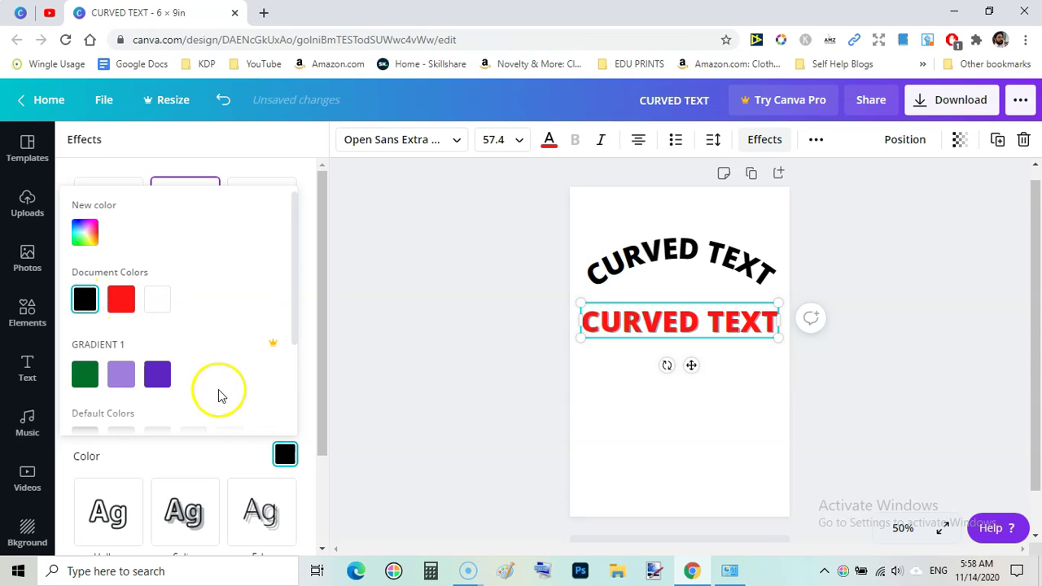
{"action": "left_click", "coordinate": [360, 363]}
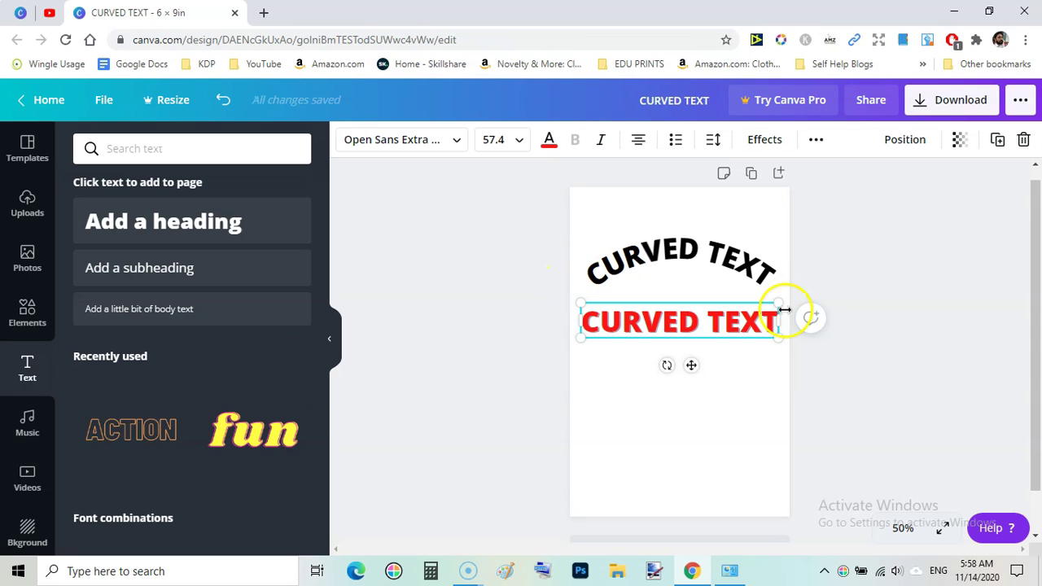
Set the red text's shadow transparency to 63, direction to -21 and offset to 73.
{"action": "left_click", "coordinate": [766, 144]}
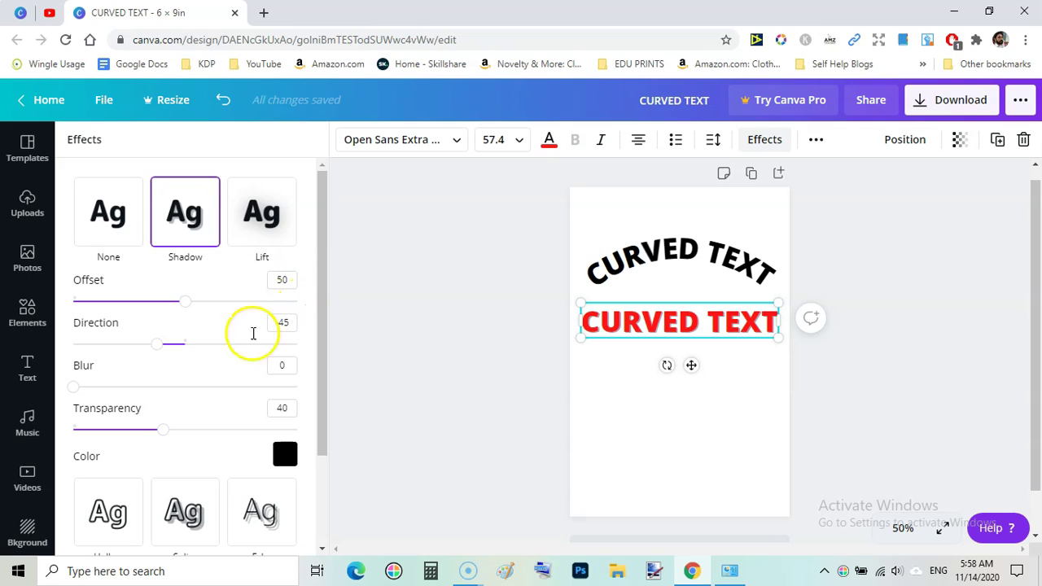
{"action": "left_click_drag", "start_coordinate": [162, 434], "coordinate": [207, 432]}
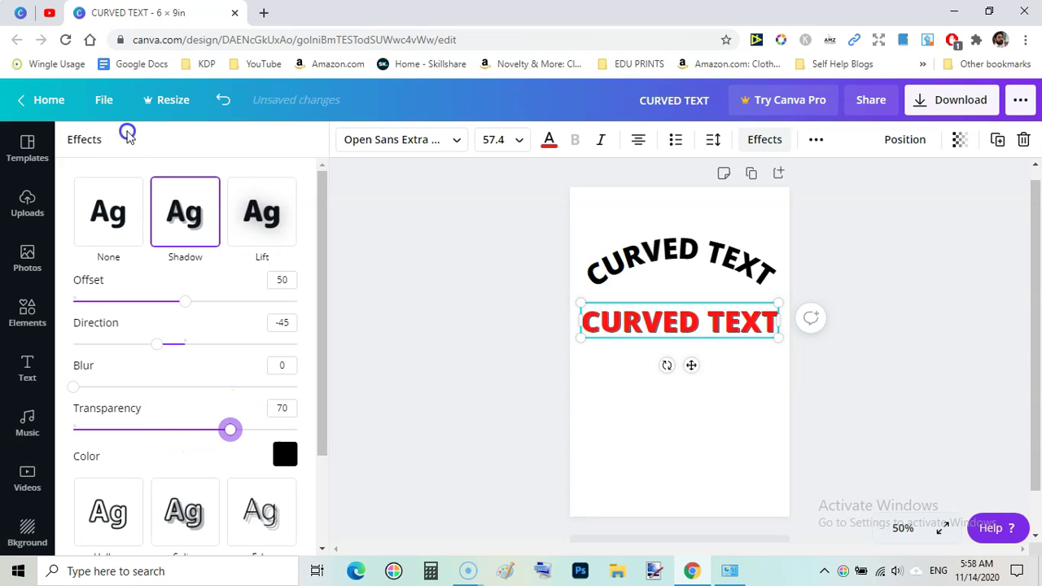
{"action": "left_click_drag", "start_coordinate": [234, 439], "coordinate": [228, 438]}
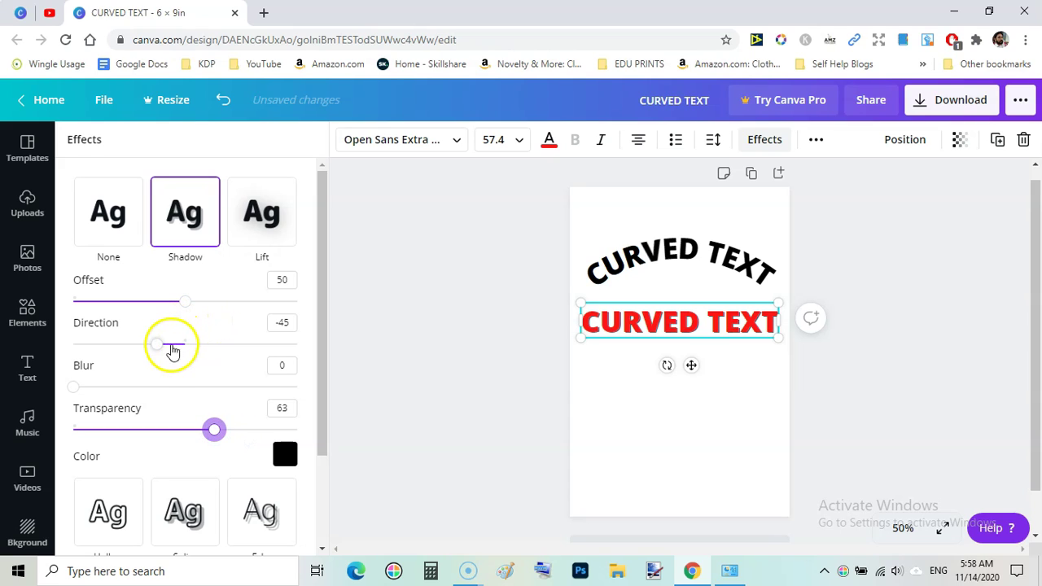
{"action": "mouse_move", "coordinate": [157, 344]}
{"action": "left_mouse_down"}
{"action": "mouse_move", "coordinate": [277, 348]}
{"action": "mouse_move", "coordinate": [133, 345]}
{"action": "mouse_move", "coordinate": [207, 344]}
{"action": "mouse_move", "coordinate": [174, 344]}
{"action": "left_mouse_up"}
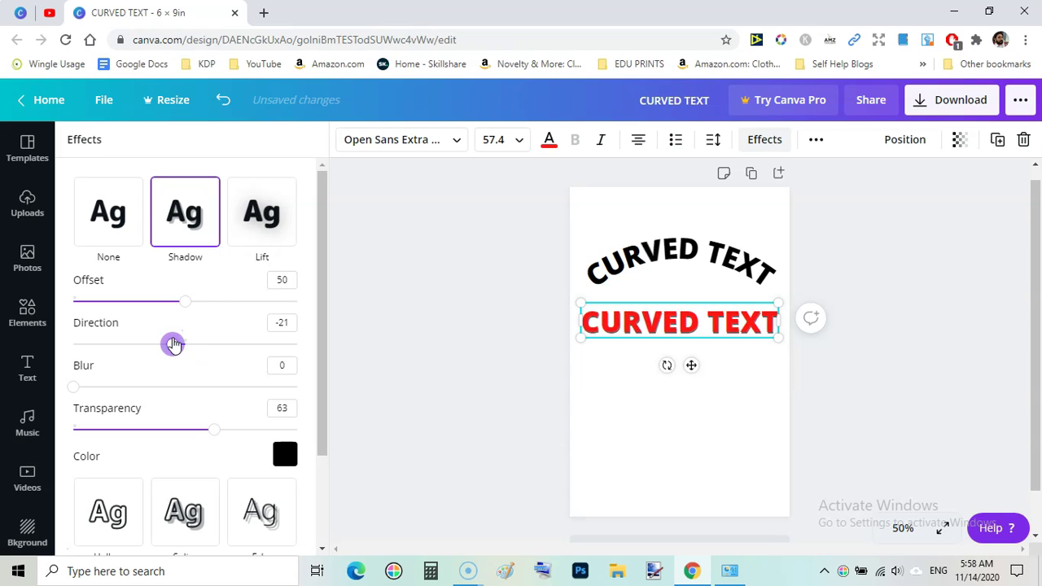
{"action": "left_click_drag", "start_coordinate": [186, 301], "coordinate": [238, 317]}
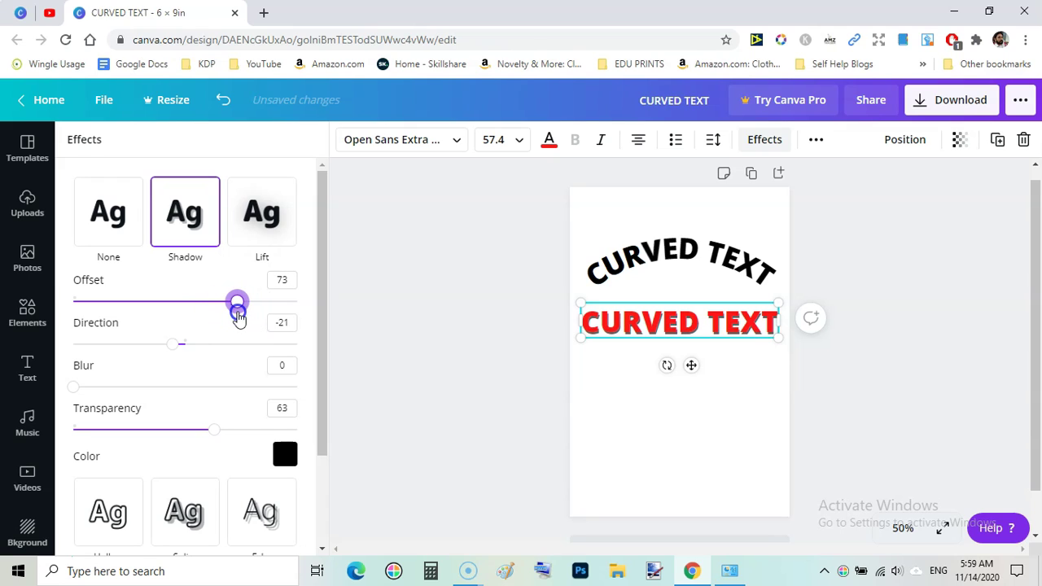
{"action": "left_click", "coordinate": [413, 293]}
{"action": "left_click", "coordinate": [918, 384]}
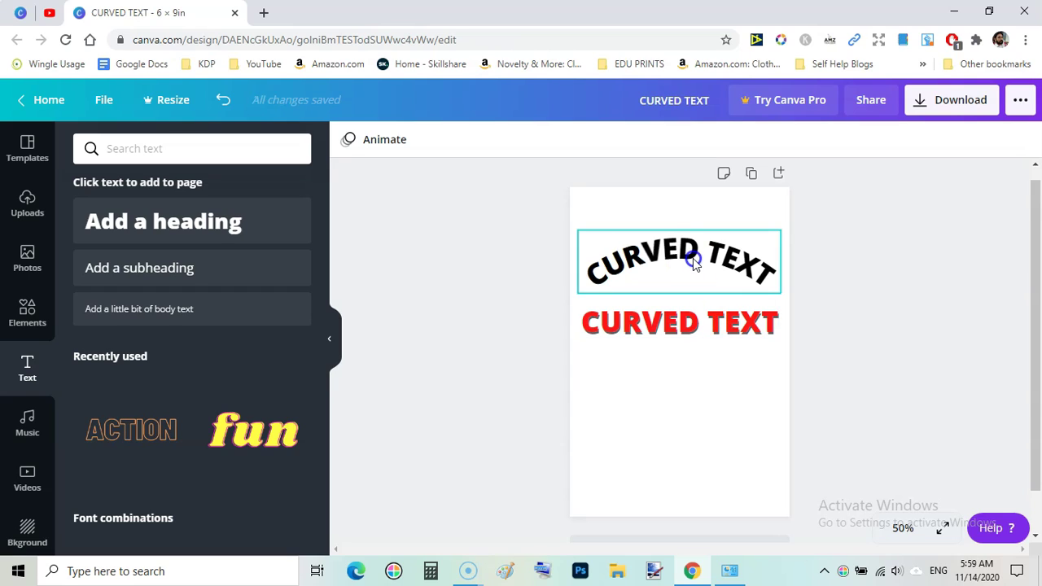
Duplicate the red Shadow text, place the copy centred directly beneath it and apply the Lift effect to the copy.
{"action": "left_click", "coordinate": [684, 324]}
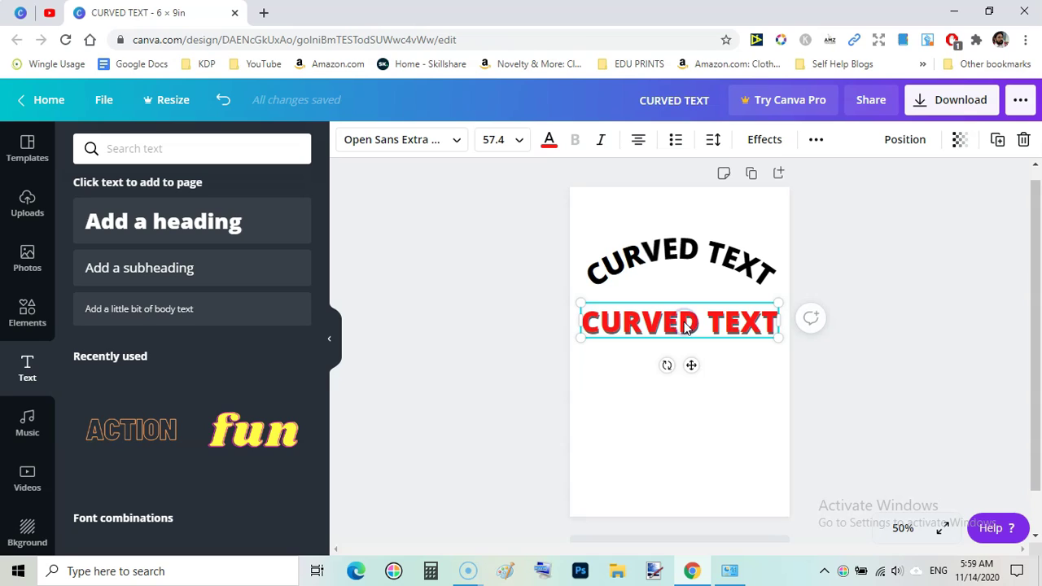
{"action": "left_click_drag", "start_coordinate": [685, 325], "coordinate": [689, 367]}
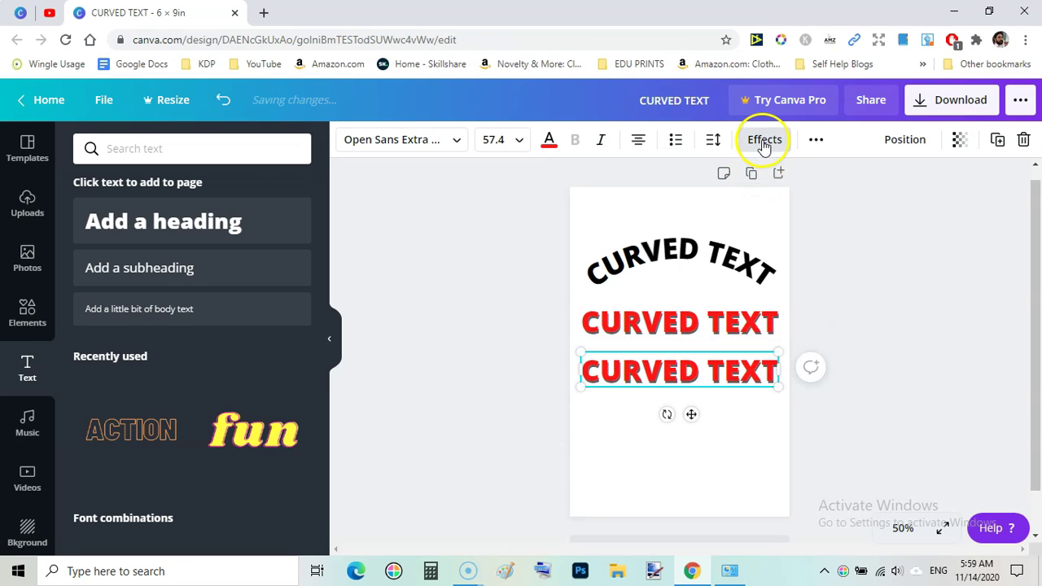
{"action": "left_click", "coordinate": [764, 140]}
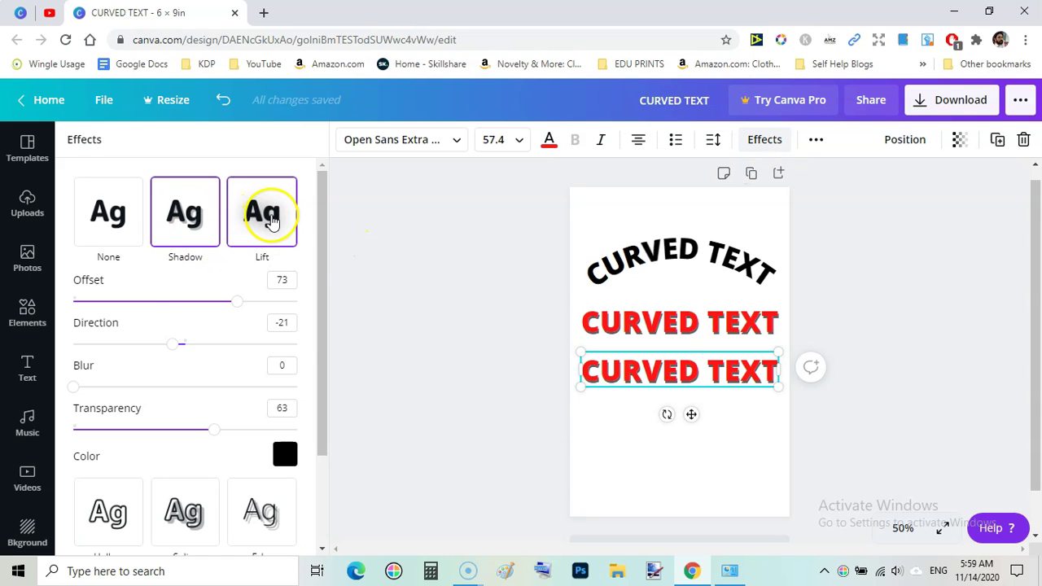
{"action": "left_click", "coordinate": [271, 222]}
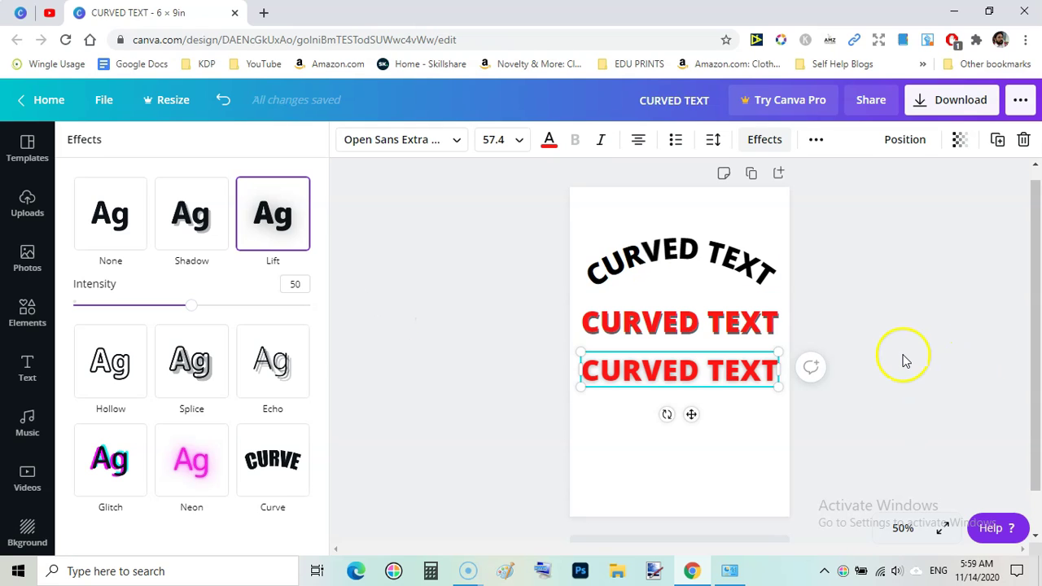
Duplicate the Lift text, place the copy centred directly beneath it and apply the Splice effect to the copy.
{"action": "left_click", "coordinate": [735, 365]}
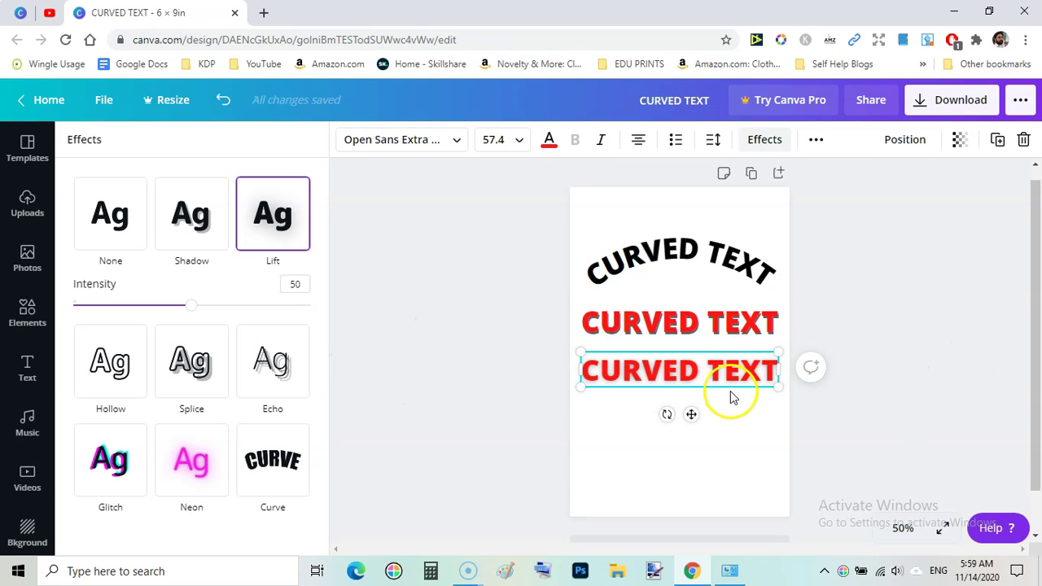
{"action": "key", "text": "ctrl+d"}
{"action": "left_click_drag", "start_coordinate": [698, 382], "coordinate": [688, 412]}
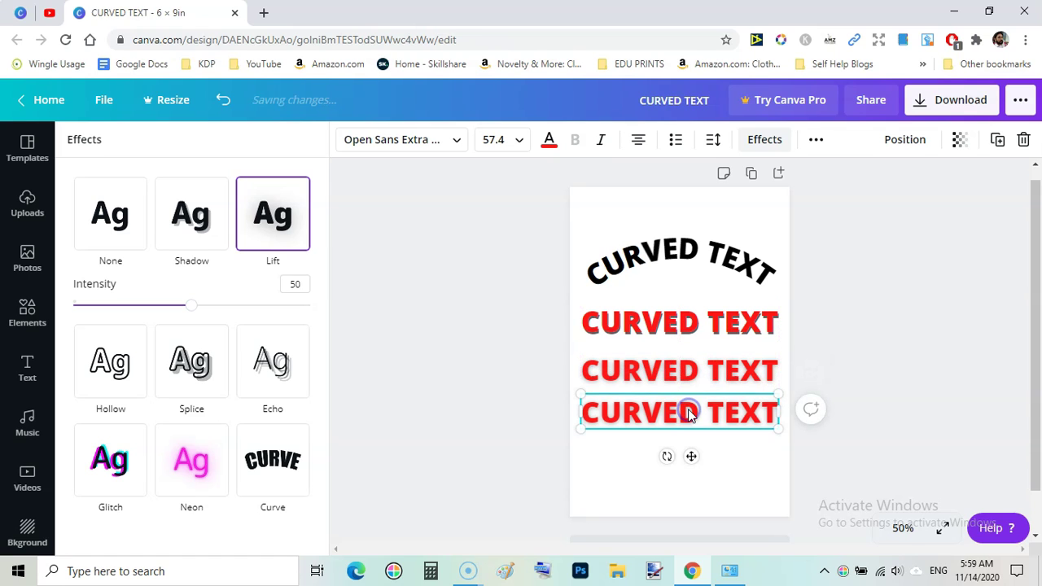
{"action": "left_click", "coordinate": [189, 393]}
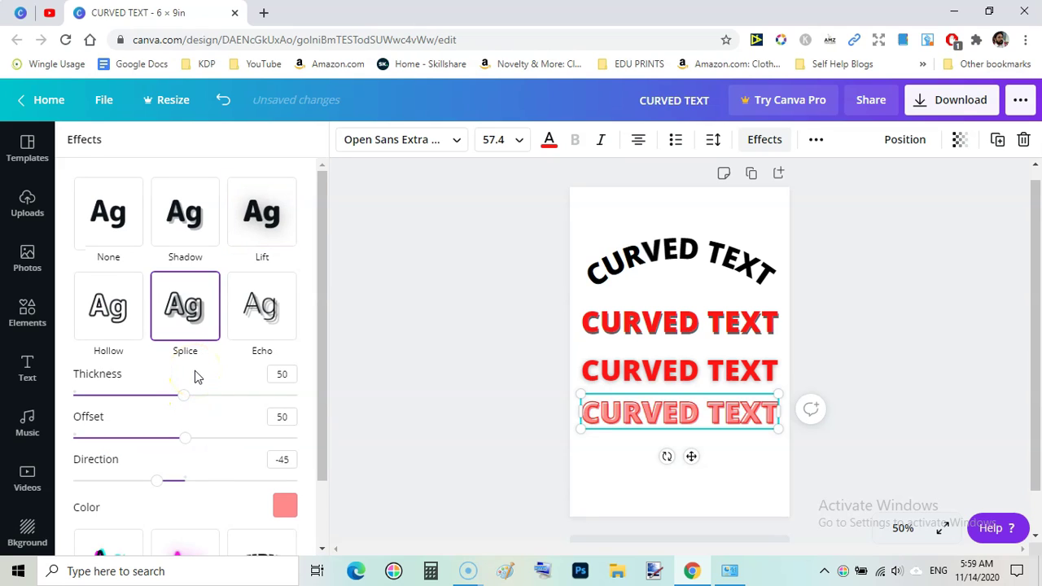
Set the Splice effect's colour to black, its offset to 53 and its direction to -43.
{"action": "left_click", "coordinate": [285, 505]}
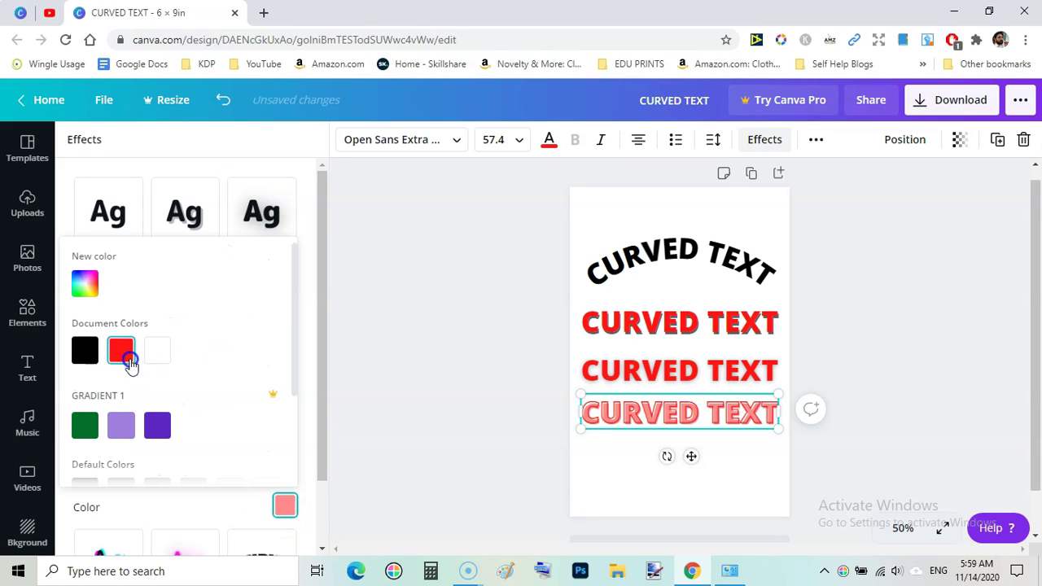
{"action": "left_click", "coordinate": [91, 352]}
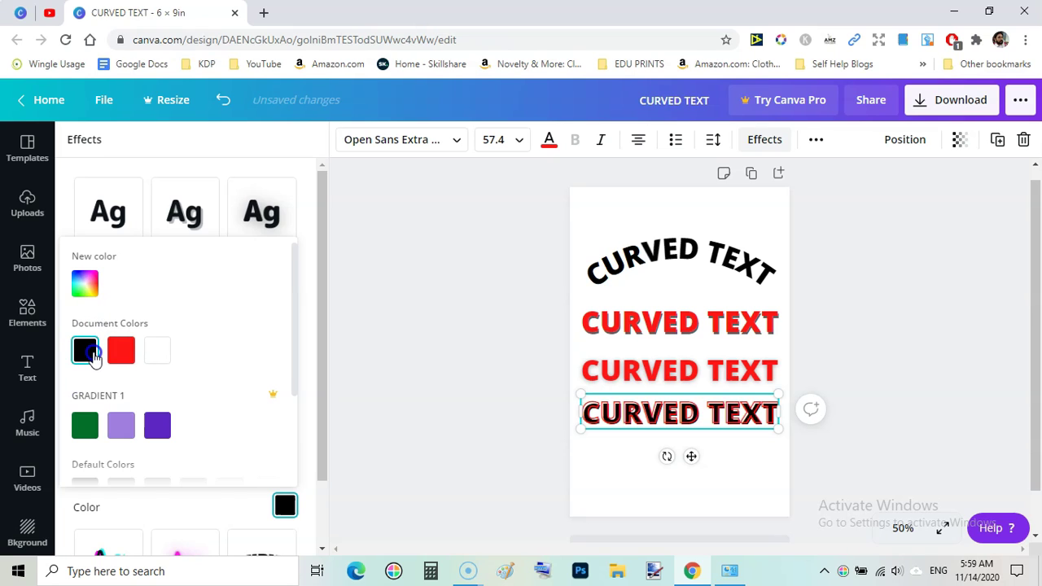
{"action": "left_click", "coordinate": [388, 372]}
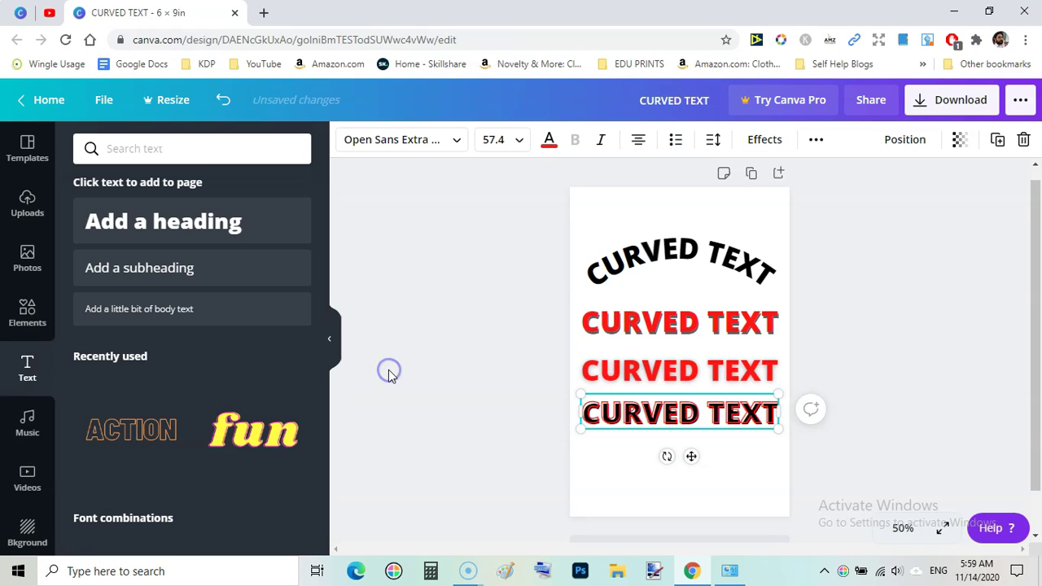
{"action": "left_click", "coordinate": [764, 139]}
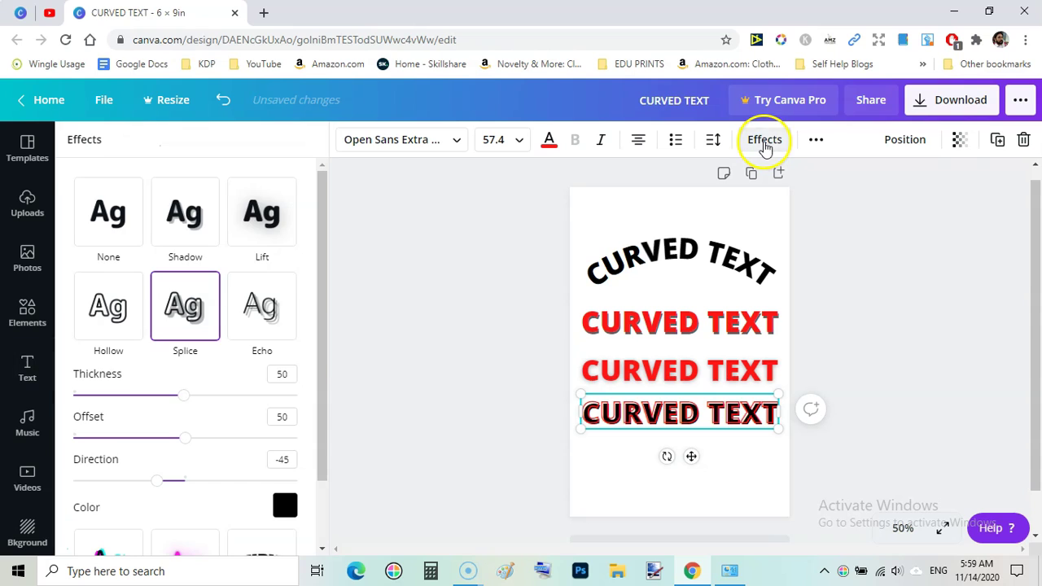
{"action": "mouse_move", "coordinate": [184, 396]}
{"action": "left_mouse_down"}
{"action": "mouse_move", "coordinate": [232, 399]}
{"action": "mouse_move", "coordinate": [111, 395]}
{"action": "mouse_move", "coordinate": [185, 396]}
{"action": "left_mouse_up"}
{"action": "mouse_move", "coordinate": [184, 437]}
{"action": "left_mouse_down"}
{"action": "mouse_move", "coordinate": [210, 441]}
{"action": "mouse_move", "coordinate": [98, 442]}
{"action": "mouse_move", "coordinate": [192, 446]}
{"action": "left_mouse_up"}
{"action": "left_click_drag", "start_coordinate": [321, 460], "coordinate": [323, 475]}
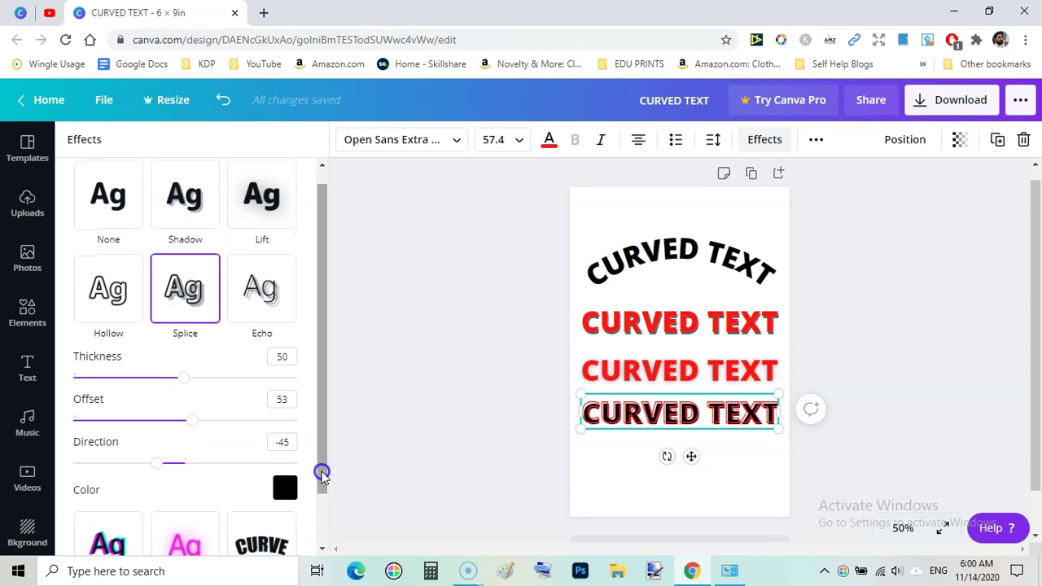
{"action": "mouse_move", "coordinate": [157, 463]}
{"action": "left_mouse_down"}
{"action": "mouse_move", "coordinate": [239, 470]}
{"action": "mouse_move", "coordinate": [132, 470]}
{"action": "mouse_move", "coordinate": [161, 466]}
{"action": "left_mouse_up"}
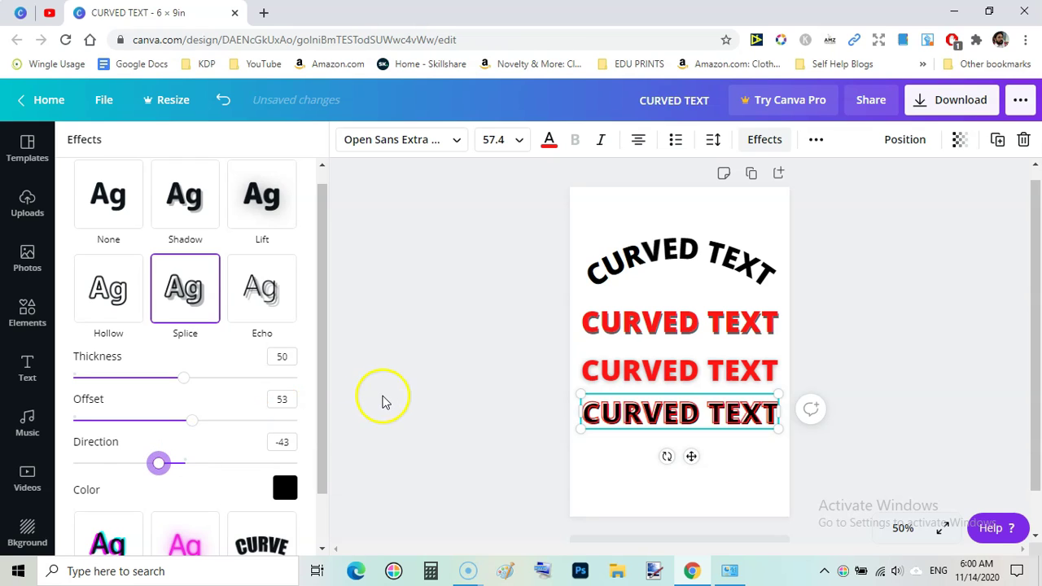
Move the Shadow, Lift and Splice lines up to tighten their spacing, and duplicate the Splice text directly beneath itself.
{"action": "left_click_drag", "start_coordinate": [674, 325], "coordinate": [674, 316]}
{"action": "left_click_drag", "start_coordinate": [675, 360], "coordinate": [721, 356]}
{"action": "left_click_drag", "start_coordinate": [735, 412], "coordinate": [716, 428]}
{"action": "key", "text": "ctrl+d"}
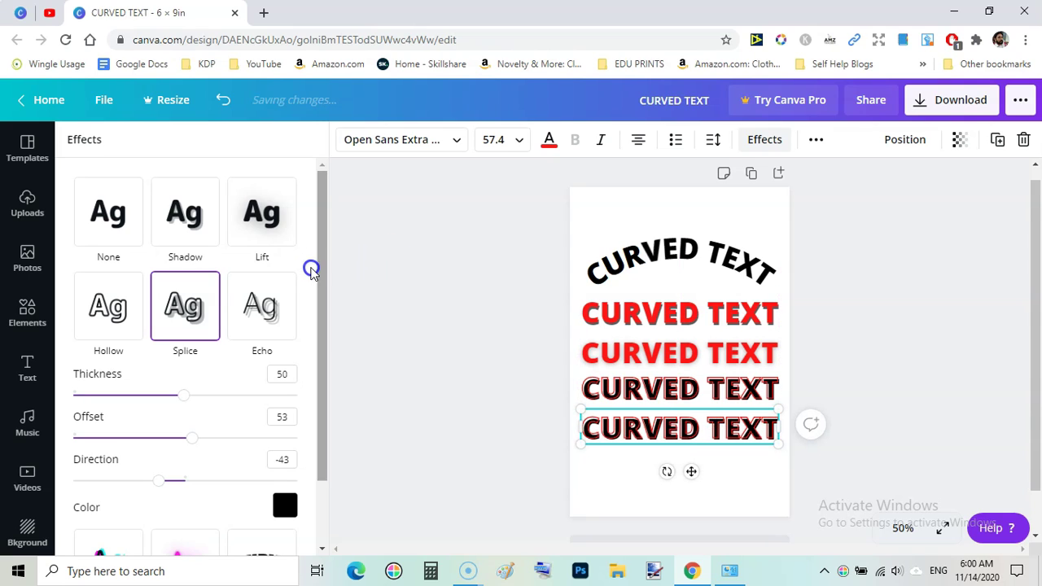
Apply the Hollow effect to the lowest "CURVED TEXT" copy with a thickness of 43.
{"action": "left_click", "coordinate": [118, 305]}
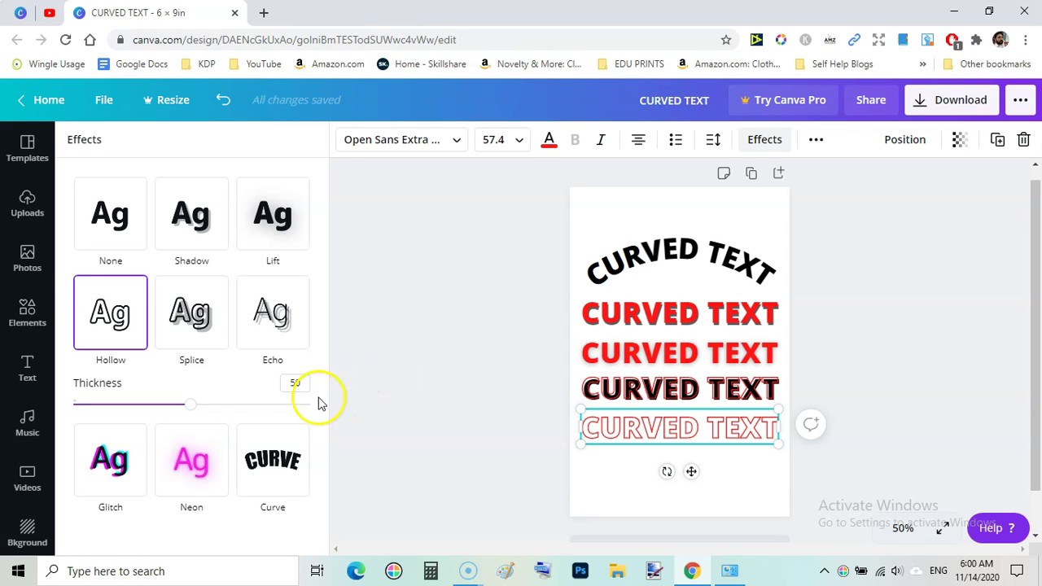
{"action": "left_click_drag", "start_coordinate": [196, 412], "coordinate": [175, 417]}
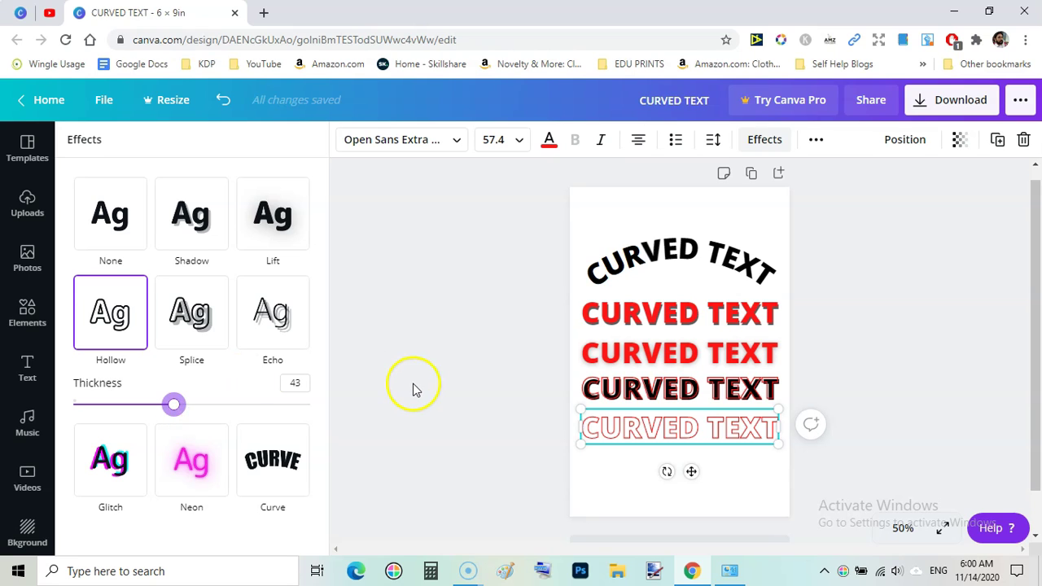
{"action": "left_click", "coordinate": [441, 359]}
Move all five "CURVED TEXT" lines up the page, keeping them closely stacked in the same order.
{"action": "left_click_drag", "start_coordinate": [718, 255], "coordinate": [714, 222]}
{"action": "left_click_drag", "start_coordinate": [724, 310], "coordinate": [726, 271]}
{"action": "left_click_drag", "start_coordinate": [725, 333], "coordinate": [728, 312]}
{"action": "left_click_drag", "start_coordinate": [727, 389], "coordinate": [730, 359]}
{"action": "left_click_drag", "start_coordinate": [727, 424], "coordinate": [730, 383]}
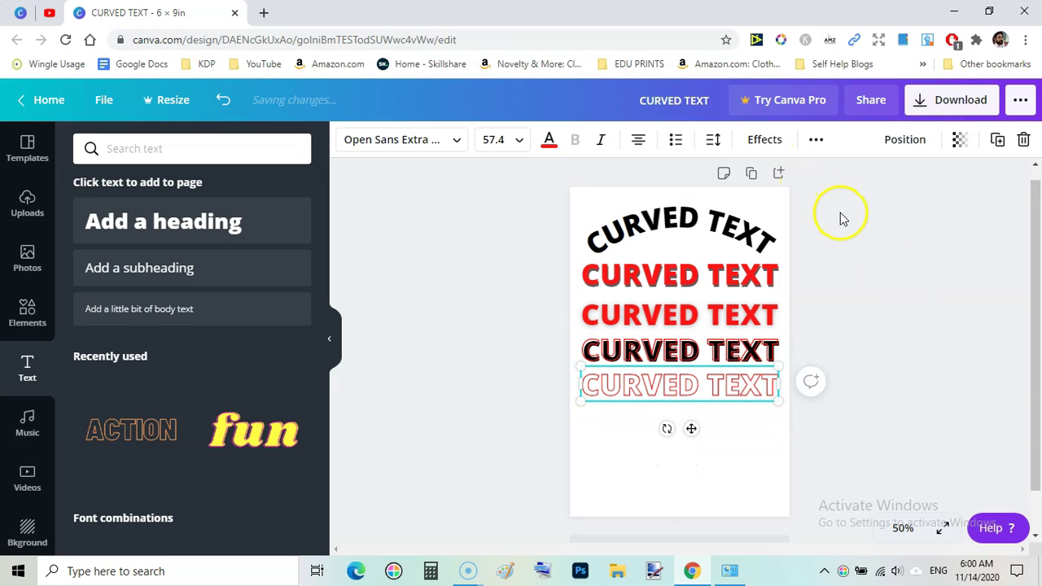
Duplicate the Hollow text, place the copy beneath it and apply the Splice effect to the copy.
{"action": "key", "text": "ctrl+d"}
{"action": "left_click_drag", "start_coordinate": [710, 389], "coordinate": [704, 410]}
{"action": "left_click", "coordinate": [765, 139]}
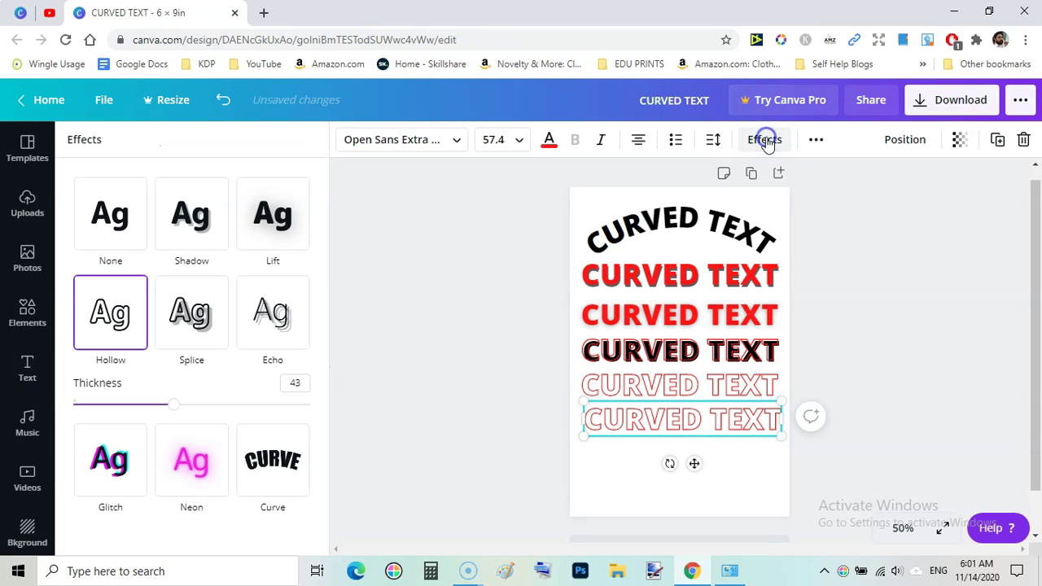
{"action": "left_click", "coordinate": [195, 330]}
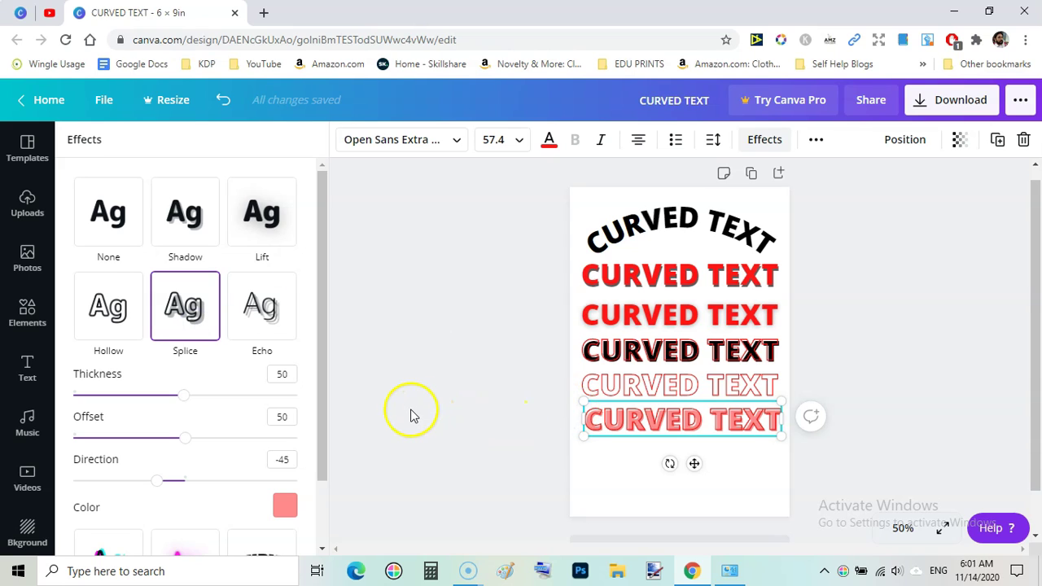
Try bright red as the lowest text's Splice colour, then set it to the dark purple from the GRADIENT 1 palette.
{"action": "left_click_drag", "start_coordinate": [326, 400], "coordinate": [323, 422]}
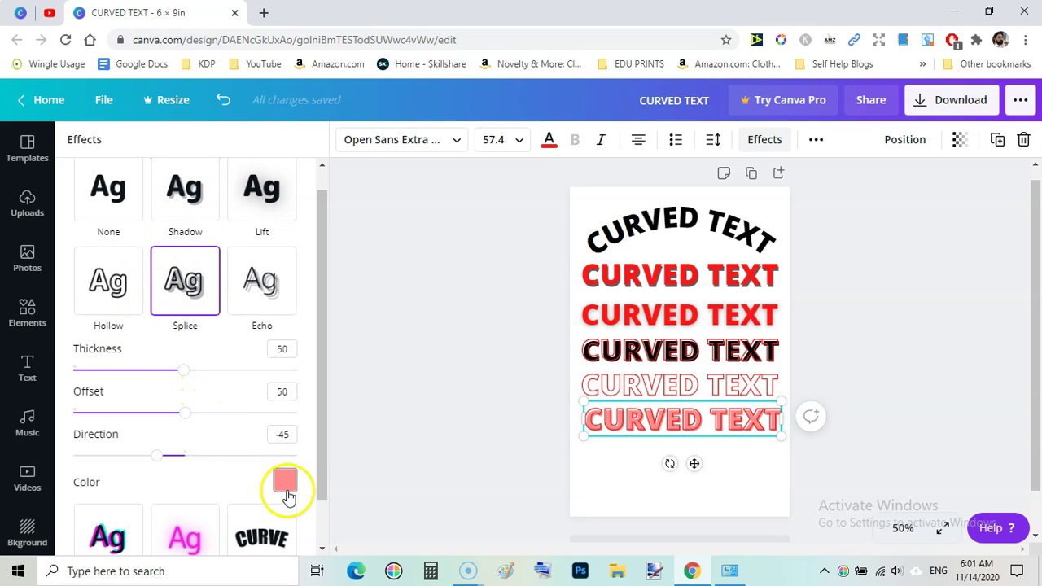
{"action": "left_click", "coordinate": [289, 487]}
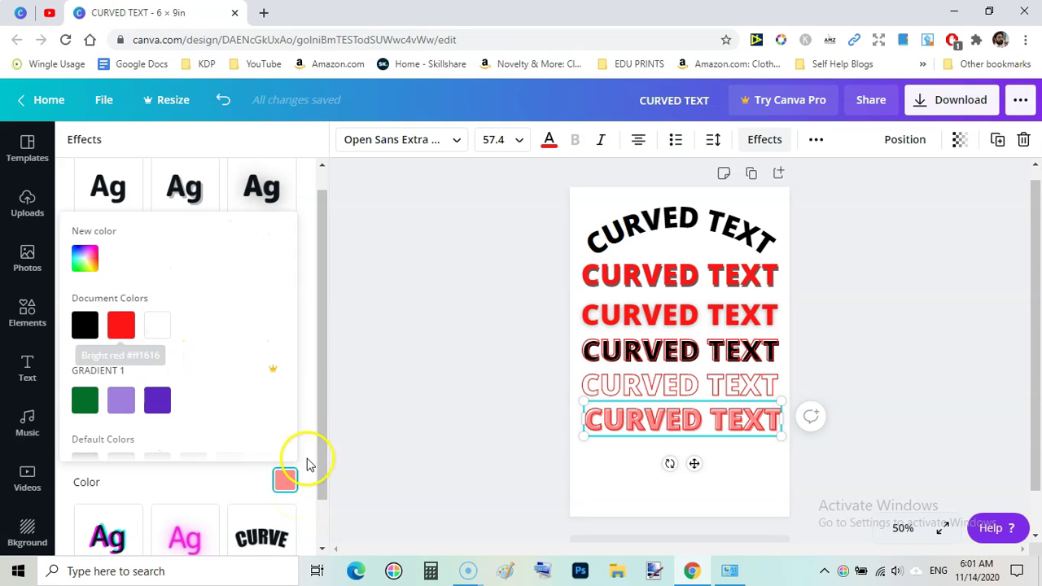
{"action": "left_click", "coordinate": [122, 327]}
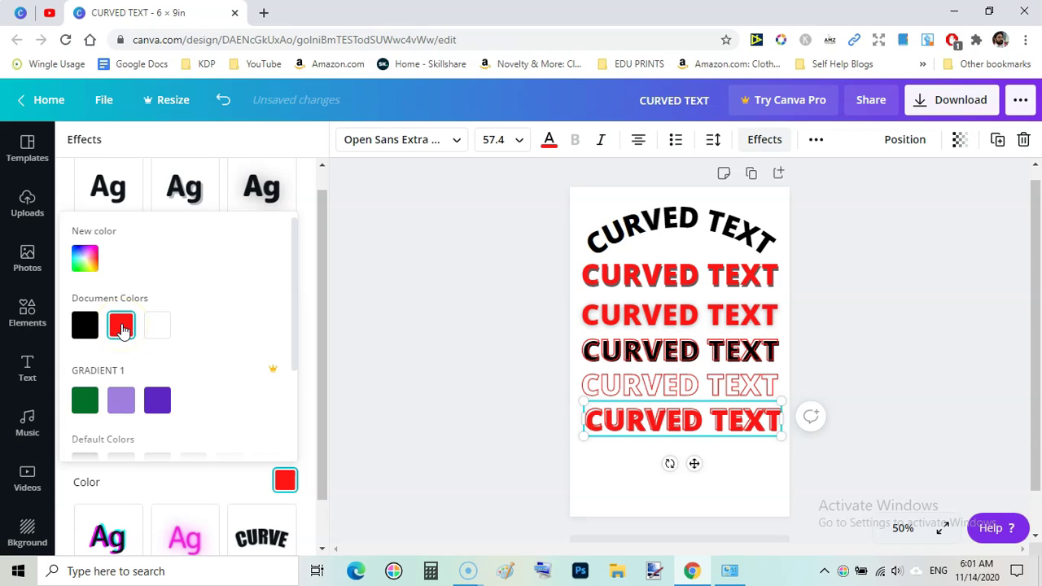
{"action": "left_click", "coordinate": [161, 399]}
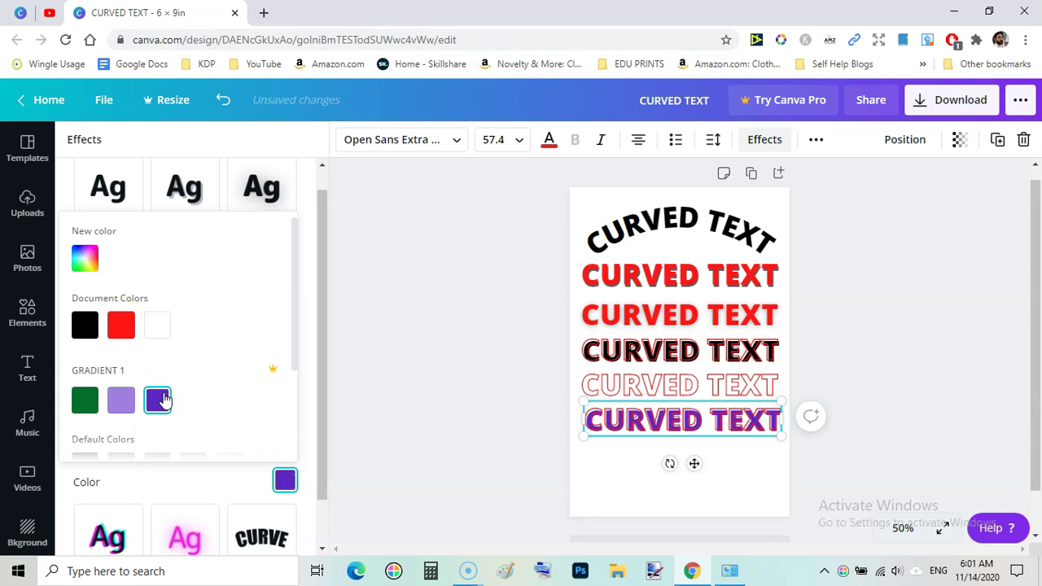
{"action": "left_click", "coordinate": [469, 362]}
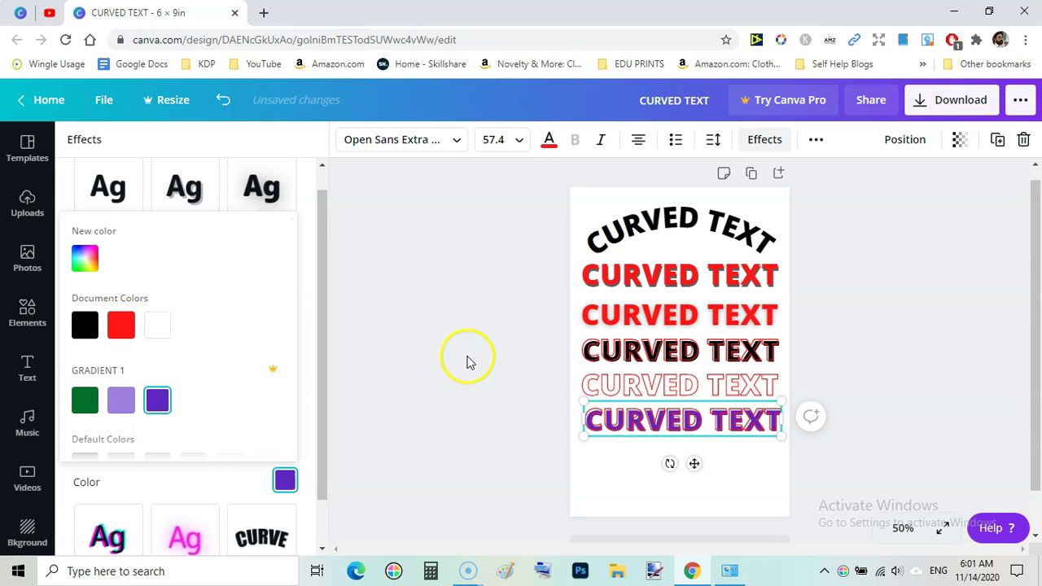
Set the purple Splice effect's thickness to 47, offset to 58 and direction to -56, and align the text with the lines above.
{"action": "left_click_drag", "start_coordinate": [325, 407], "coordinate": [325, 493]}
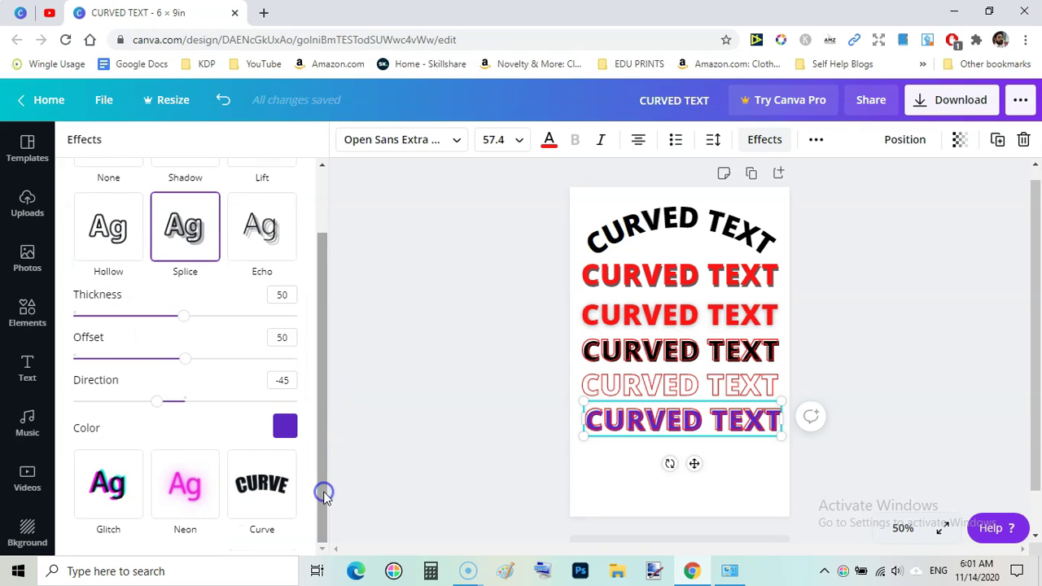
{"action": "left_click_drag", "start_coordinate": [202, 319], "coordinate": [179, 317]}
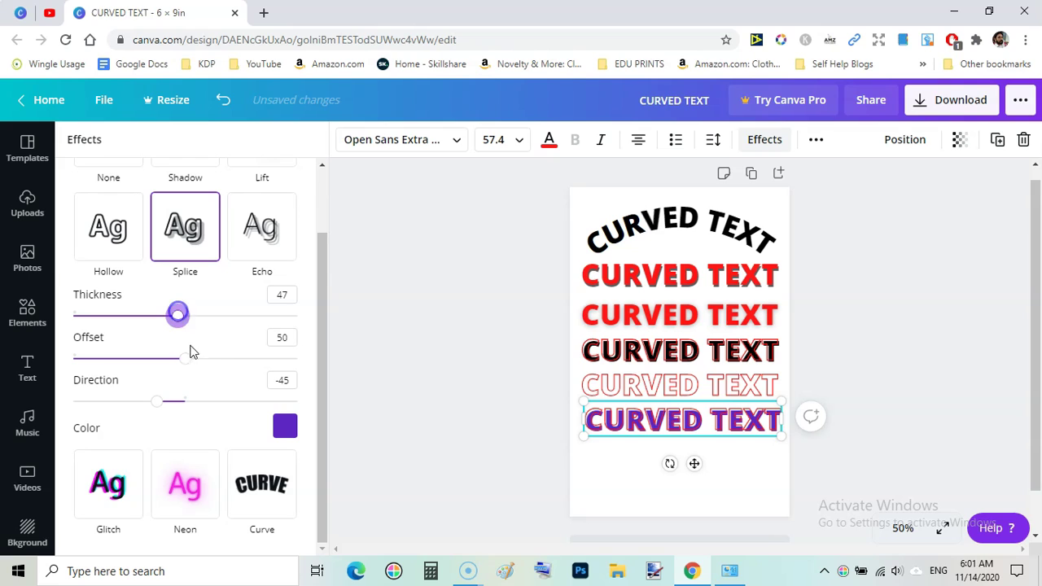
{"action": "mouse_move", "coordinate": [184, 361]}
{"action": "left_mouse_down"}
{"action": "mouse_move", "coordinate": [231, 360]}
{"action": "mouse_move", "coordinate": [176, 361]}
{"action": "mouse_move", "coordinate": [203, 363]}
{"action": "left_mouse_up"}
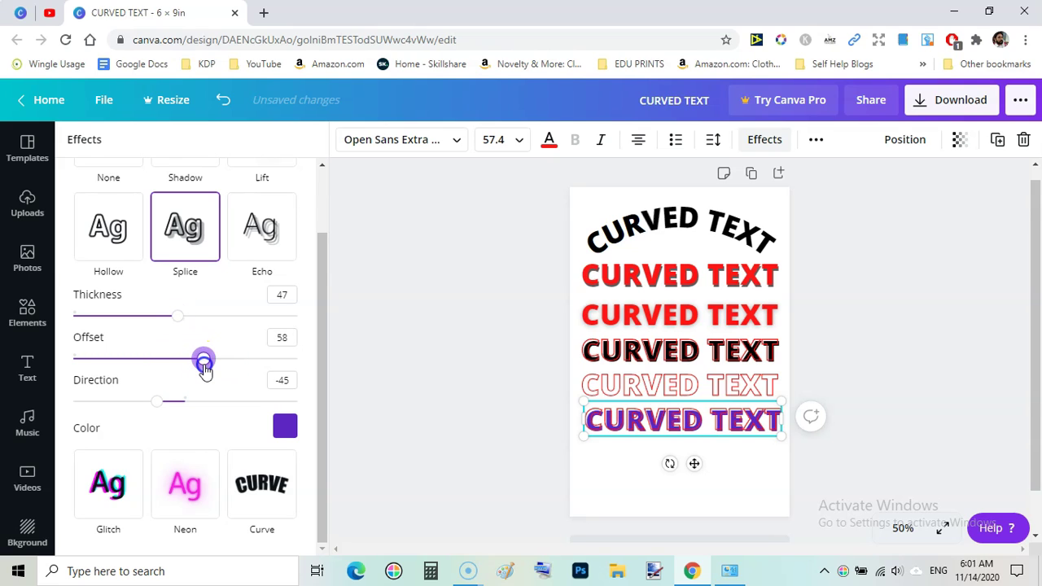
{"action": "mouse_move", "coordinate": [163, 402]}
{"action": "left_mouse_down"}
{"action": "mouse_move", "coordinate": [220, 411]}
{"action": "mouse_move", "coordinate": [151, 413]}
{"action": "left_mouse_up"}
{"action": "left_click", "coordinate": [855, 334]}
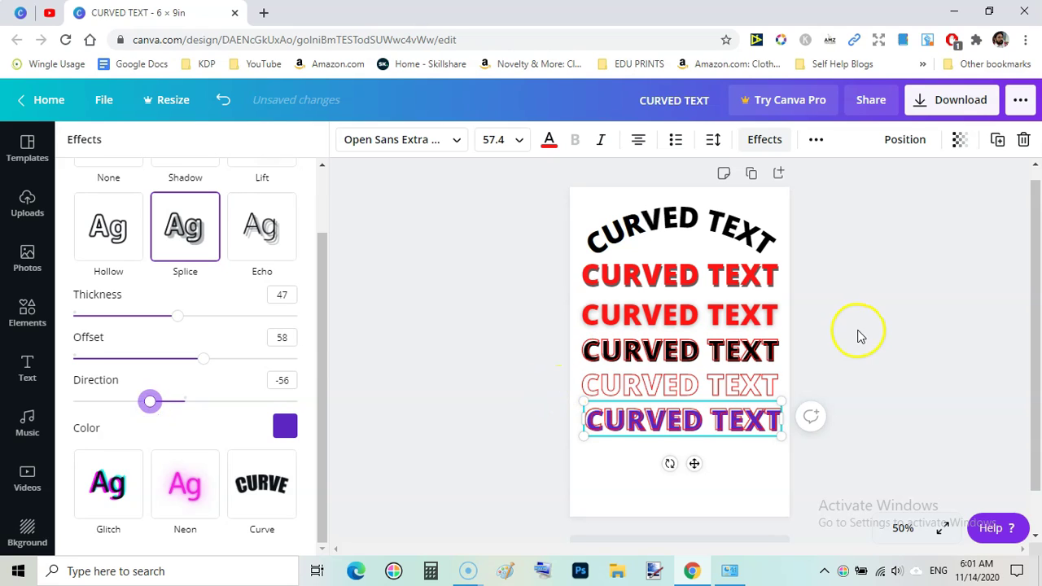
{"action": "left_click", "coordinate": [734, 415]}
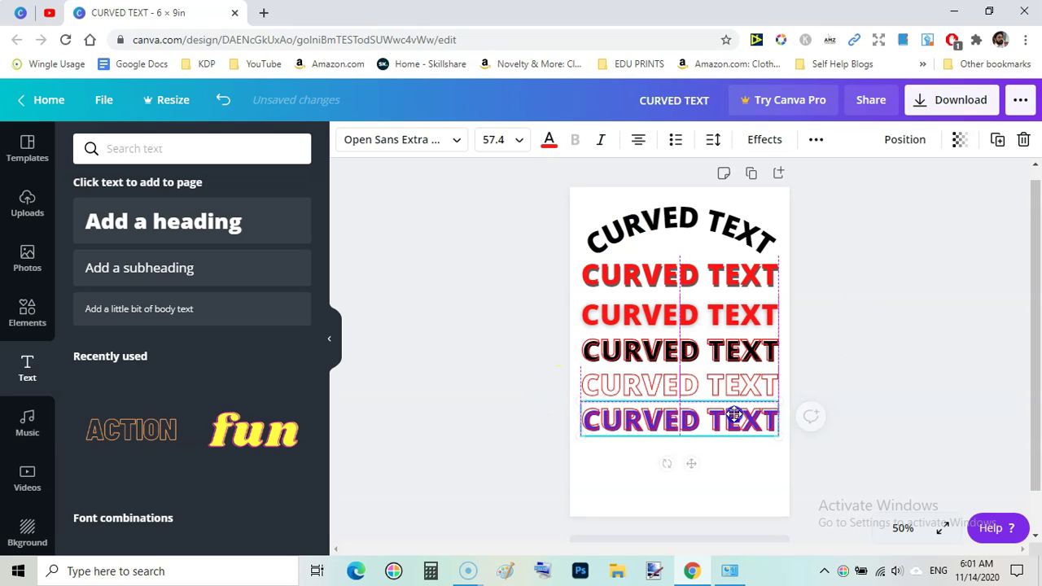
Duplicate the purple Splice text, place the copy directly beneath it and apply the Echo effect to the copy.
{"action": "left_click", "coordinate": [841, 353]}
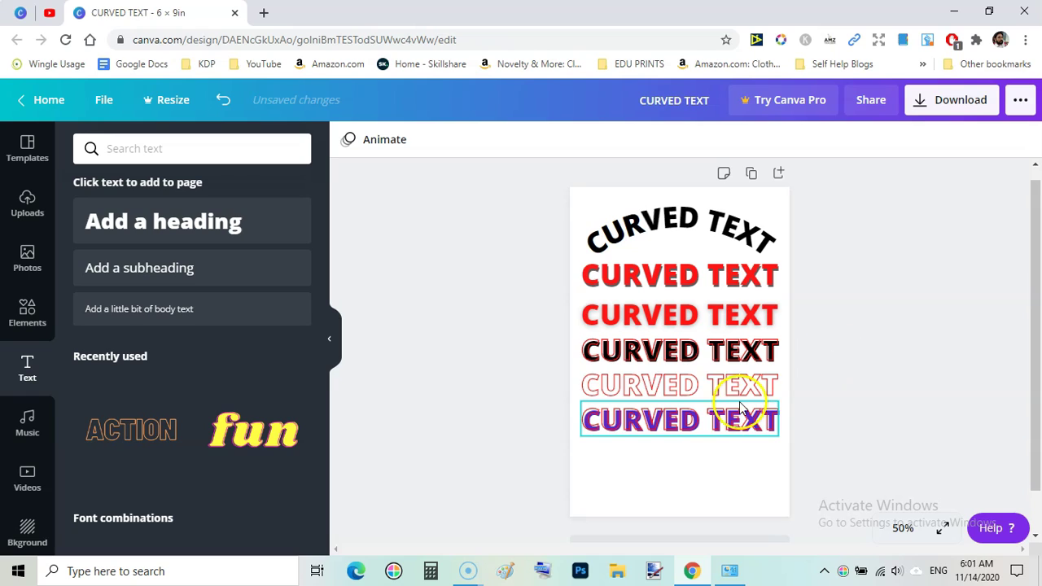
{"action": "left_click_drag", "start_coordinate": [713, 417], "coordinate": [702, 455]}
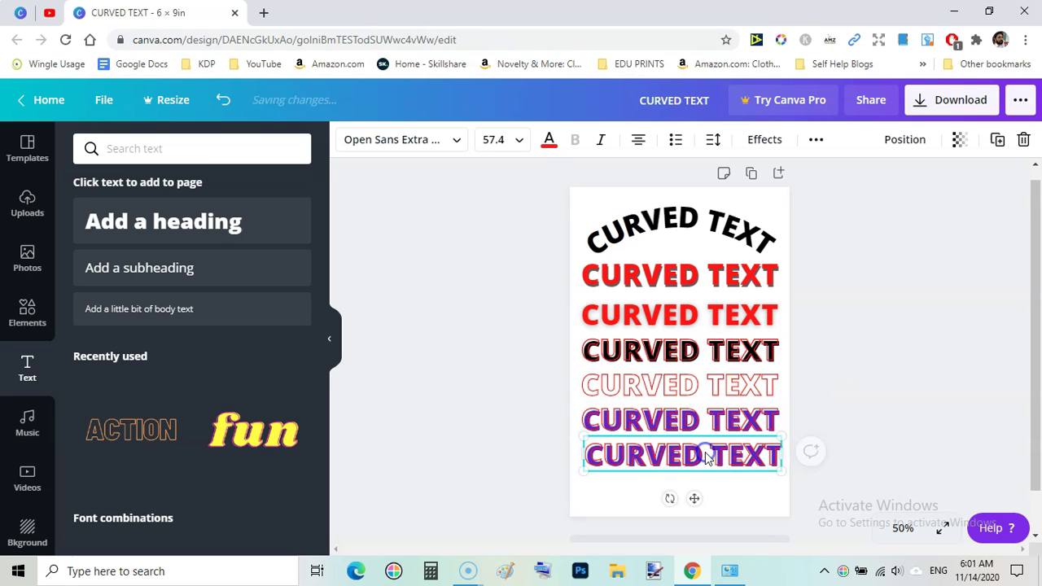
{"action": "left_click", "coordinate": [766, 140]}
{"action": "left_click", "coordinate": [265, 314]}
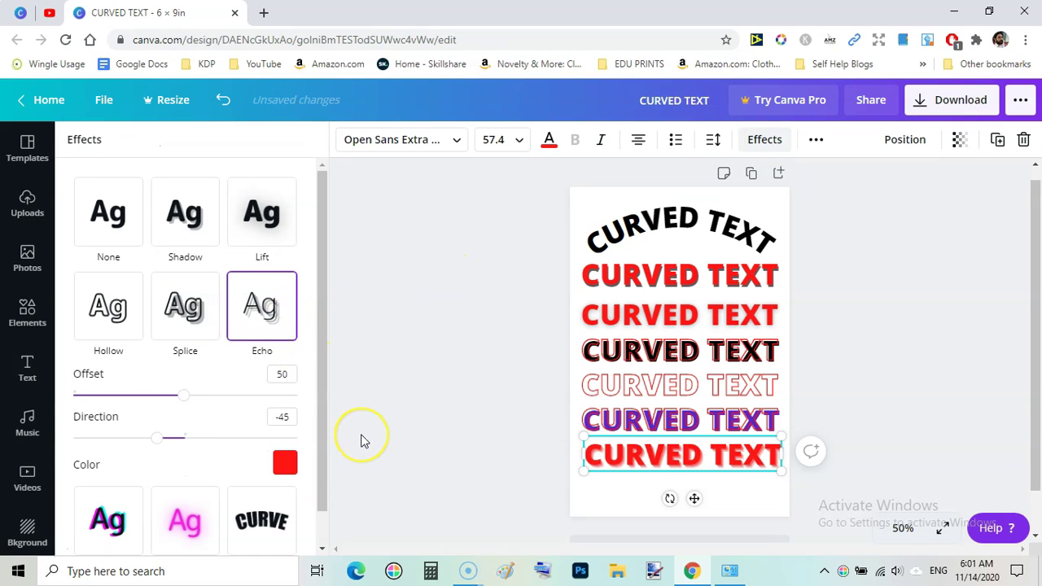
{"action": "left_click", "coordinate": [695, 486]}
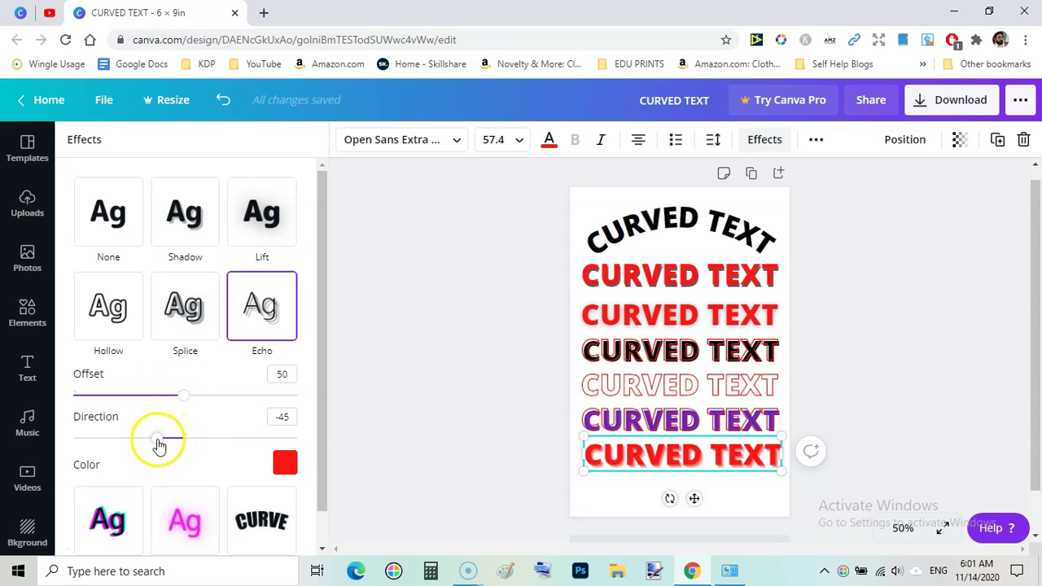
Set the Echo effect's colour to the green from the GRADIENT 1 palette, its offset to 53 and its direction to -20.
{"action": "left_click", "coordinate": [284, 464]}
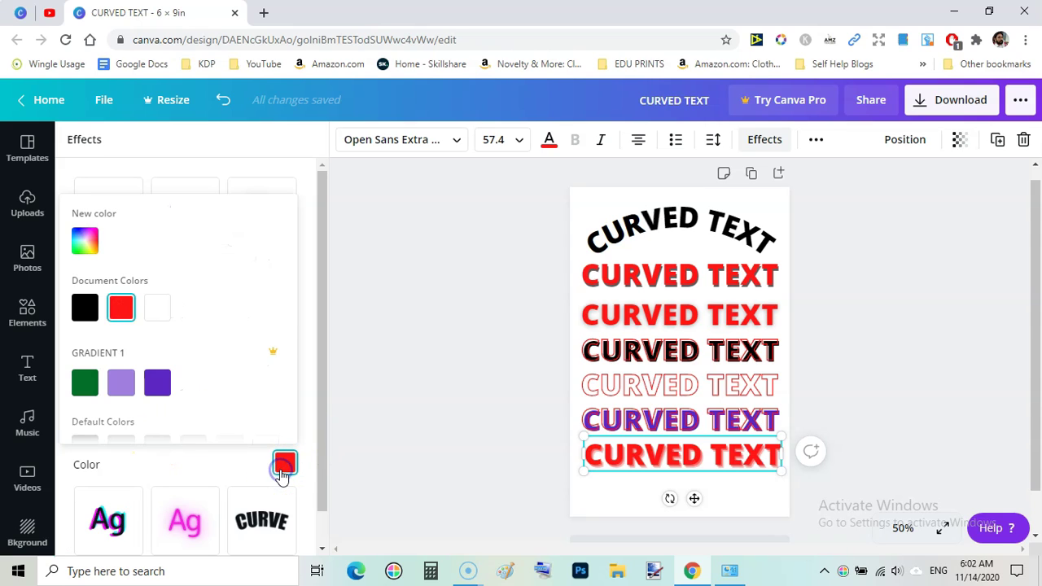
{"action": "left_click", "coordinate": [87, 381]}
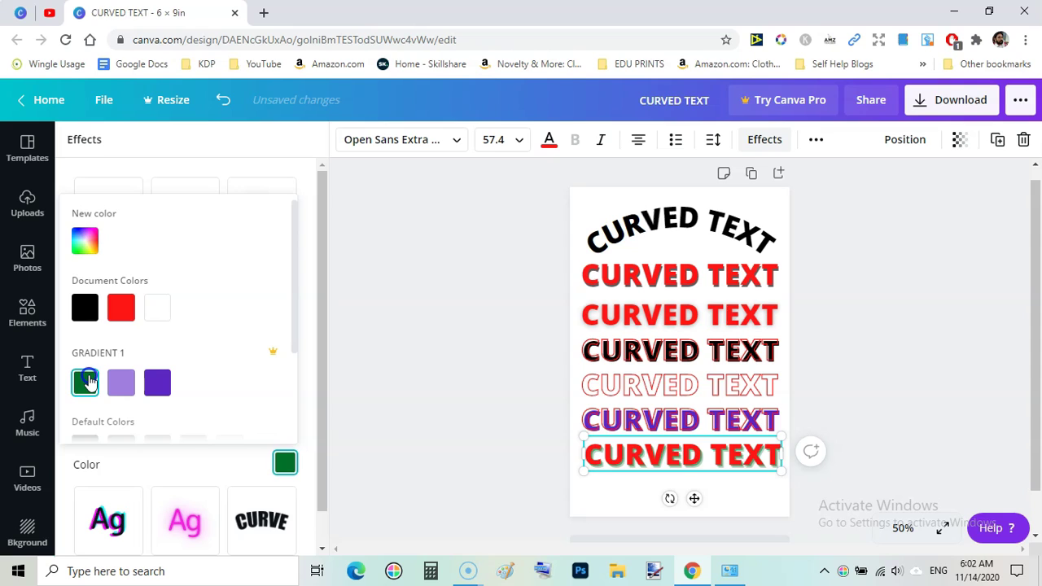
{"action": "left_click", "coordinate": [490, 489]}
{"action": "left_click_drag", "start_coordinate": [328, 415], "coordinate": [323, 458]}
{"action": "mouse_move", "coordinate": [178, 364]}
{"action": "left_mouse_down"}
{"action": "mouse_move", "coordinate": [238, 363]}
{"action": "mouse_move", "coordinate": [196, 367]}
{"action": "left_mouse_up"}
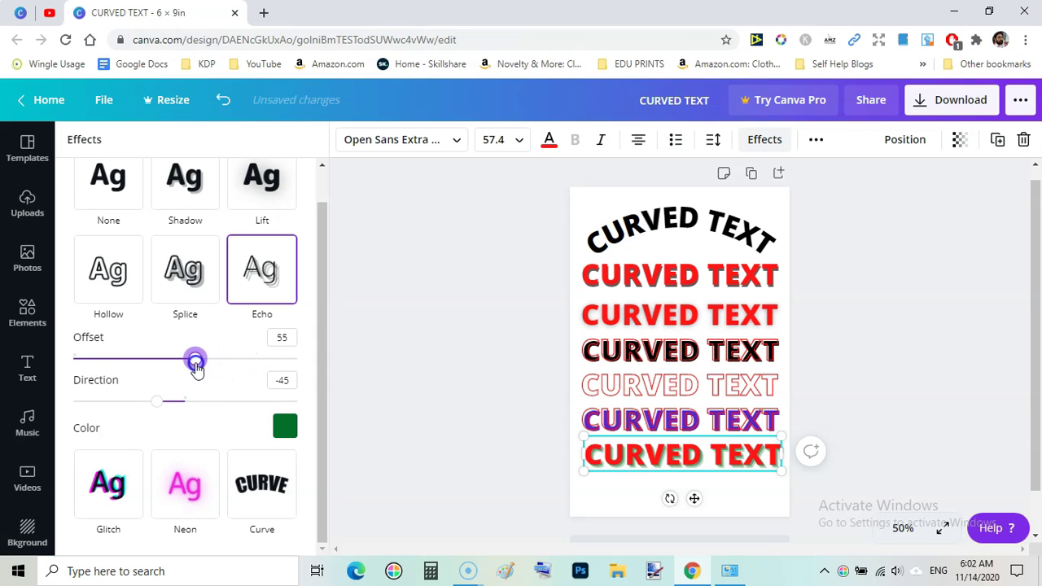
{"action": "mouse_move", "coordinate": [156, 401]}
{"action": "left_mouse_down"}
{"action": "mouse_move", "coordinate": [207, 406]}
{"action": "mouse_move", "coordinate": [173, 406]}
{"action": "left_mouse_up"}
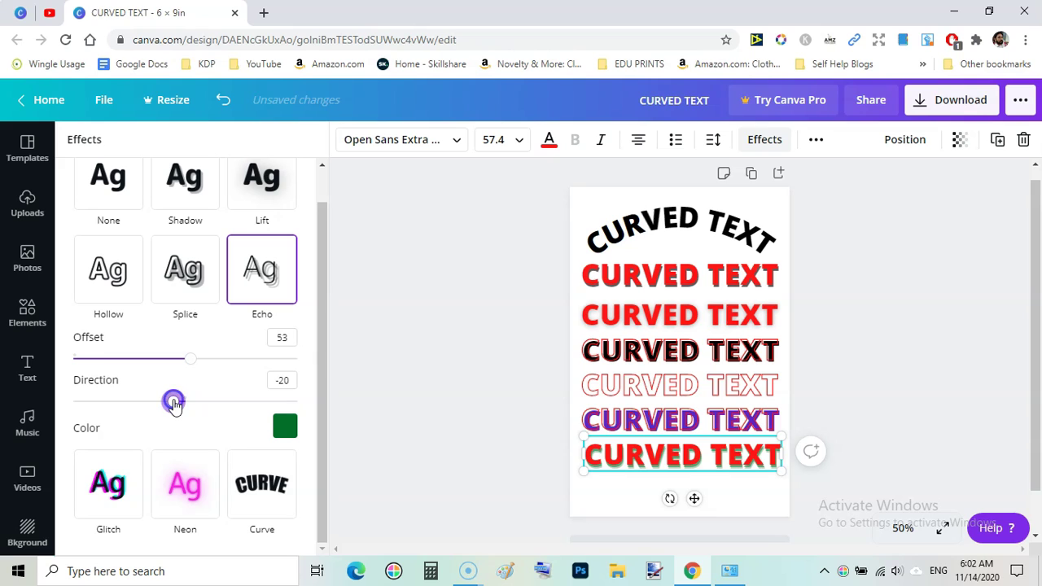
{"action": "left_click", "coordinate": [378, 378]}
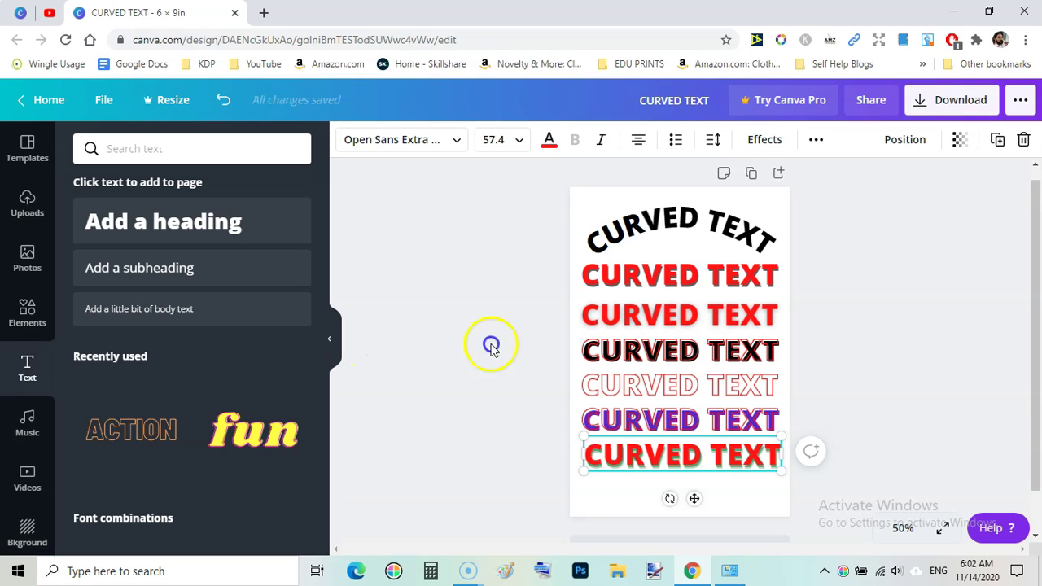
{"action": "left_click", "coordinate": [896, 339]}
Duplicate the green Echo text, place the copy directly beneath it and apply the Glitch effect to the copy.
{"action": "left_click", "coordinate": [739, 460]}
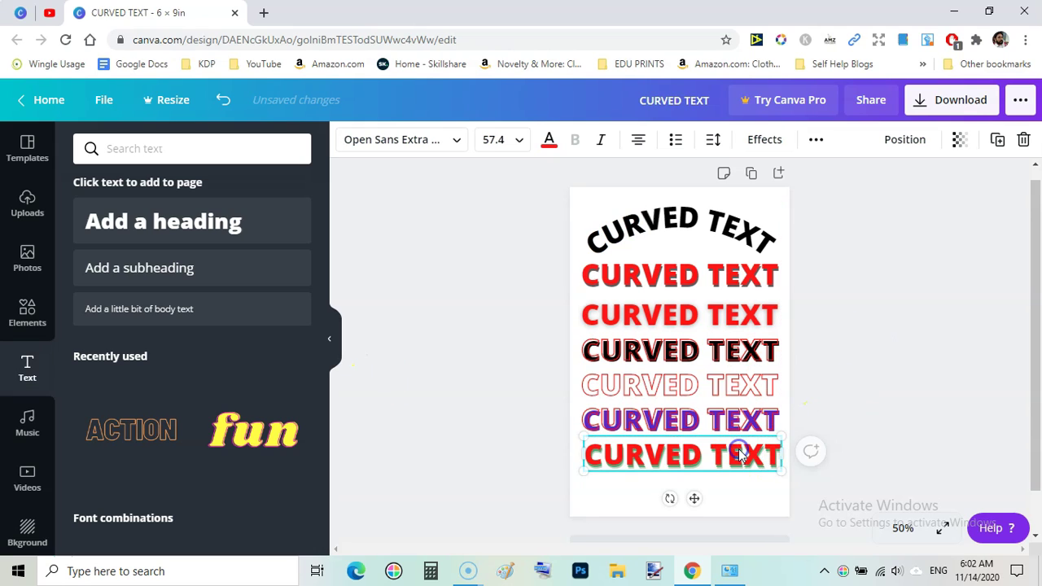
{"action": "key", "text": "ctrl+d"}
{"action": "left_click_drag", "start_coordinate": [736, 455], "coordinate": [725, 476]}
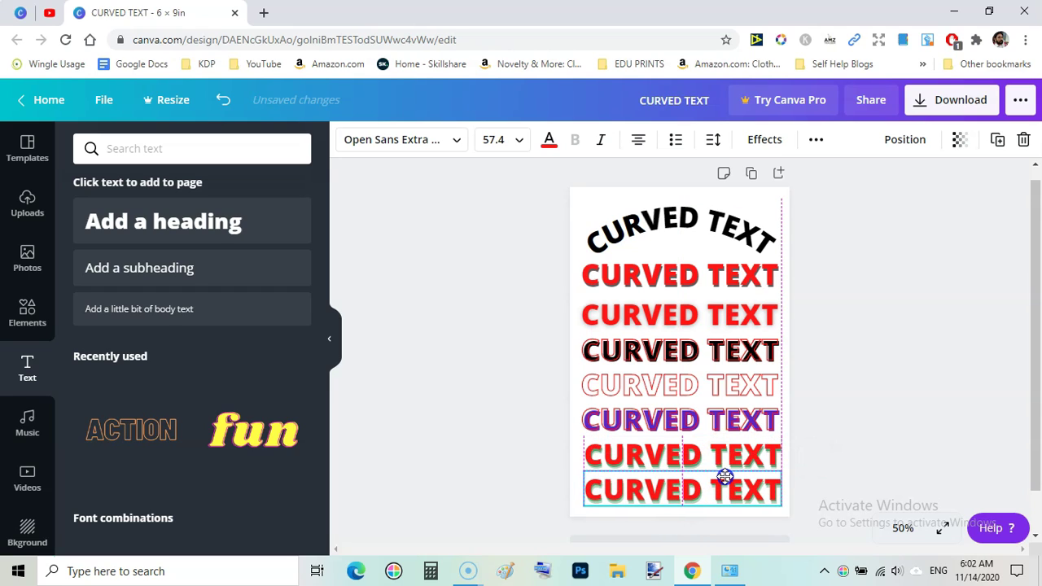
{"action": "left_click", "coordinate": [763, 140]}
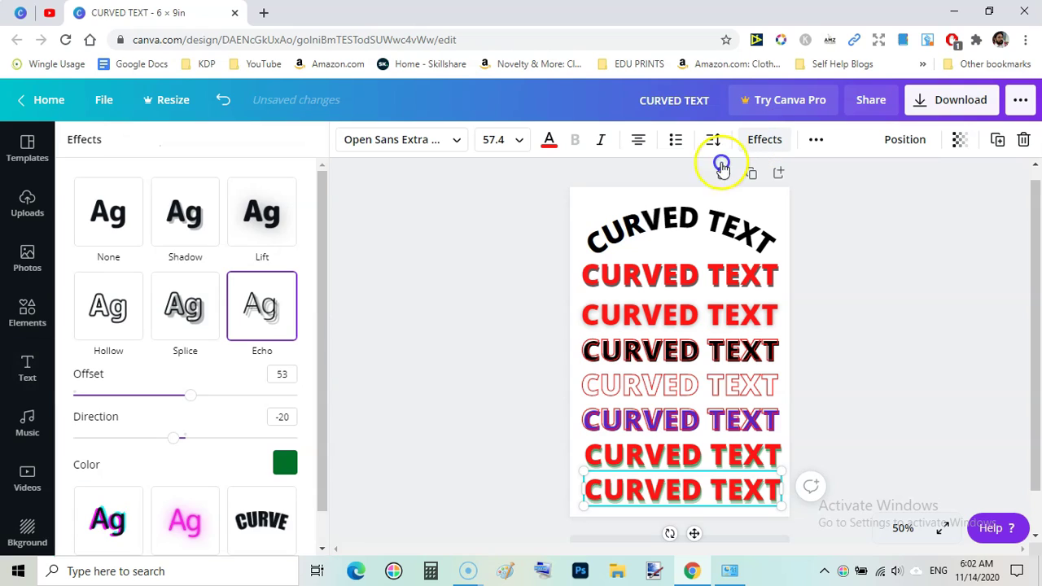
{"action": "left_click_drag", "start_coordinate": [318, 305], "coordinate": [318, 351]}
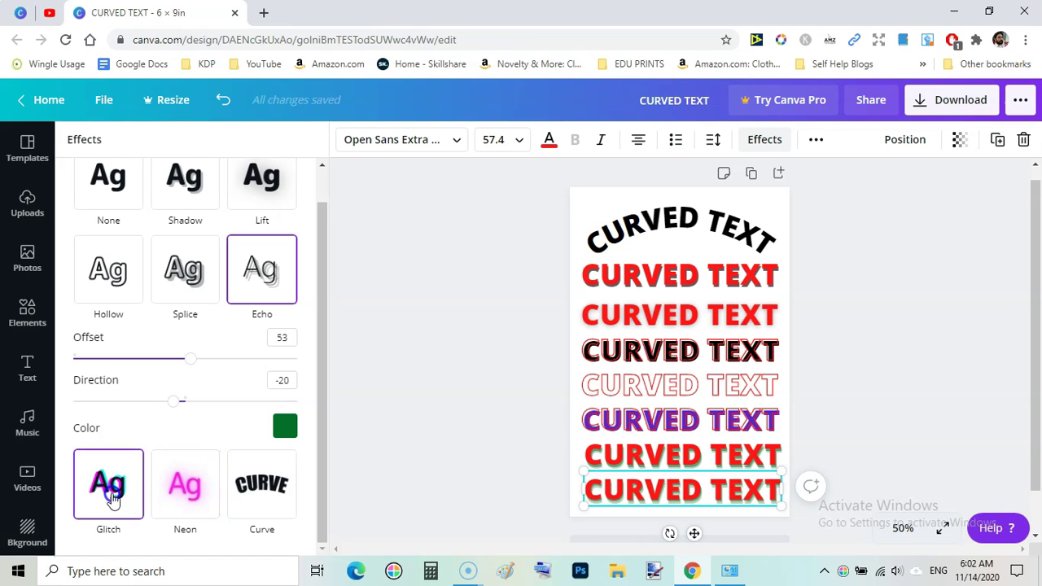
{"action": "left_click", "coordinate": [112, 499]}
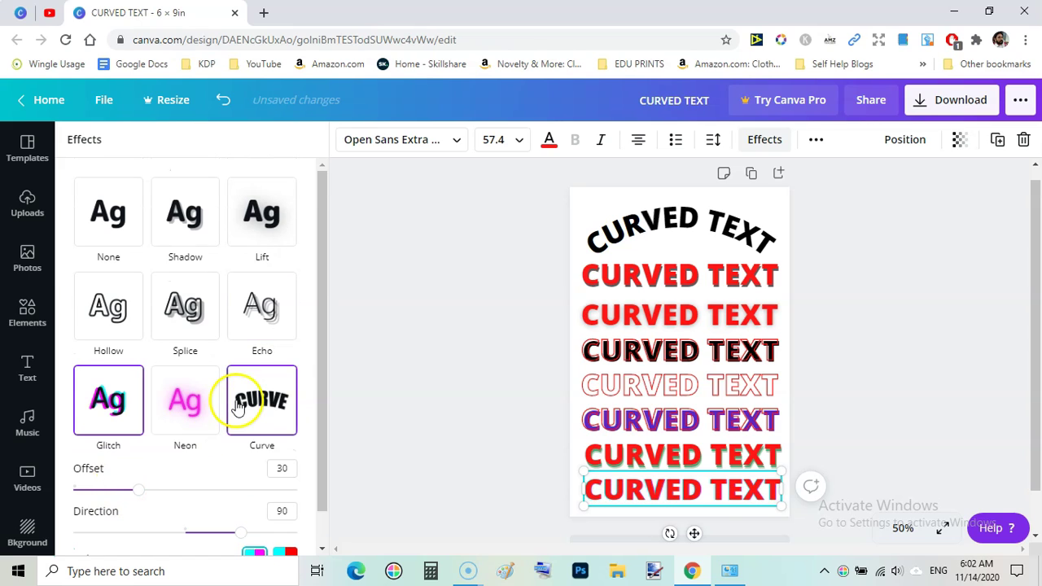
Try the Glitch effect's cyan-and-red colour option against the cyan-and-magenta one.
{"action": "left_click_drag", "start_coordinate": [323, 375], "coordinate": [328, 475]}
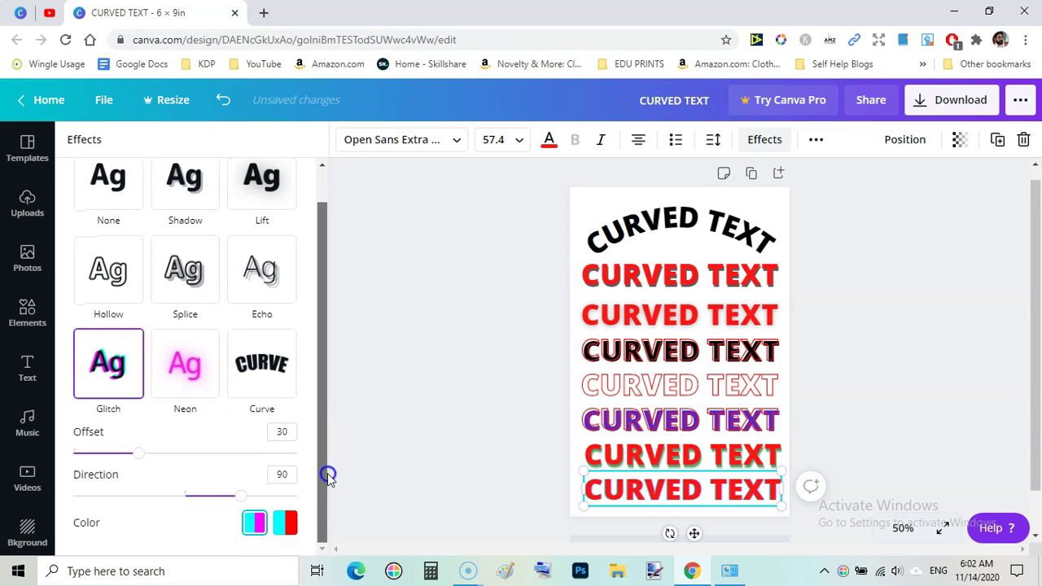
{"action": "left_click", "coordinate": [257, 523]}
{"action": "left_click", "coordinate": [291, 523]}
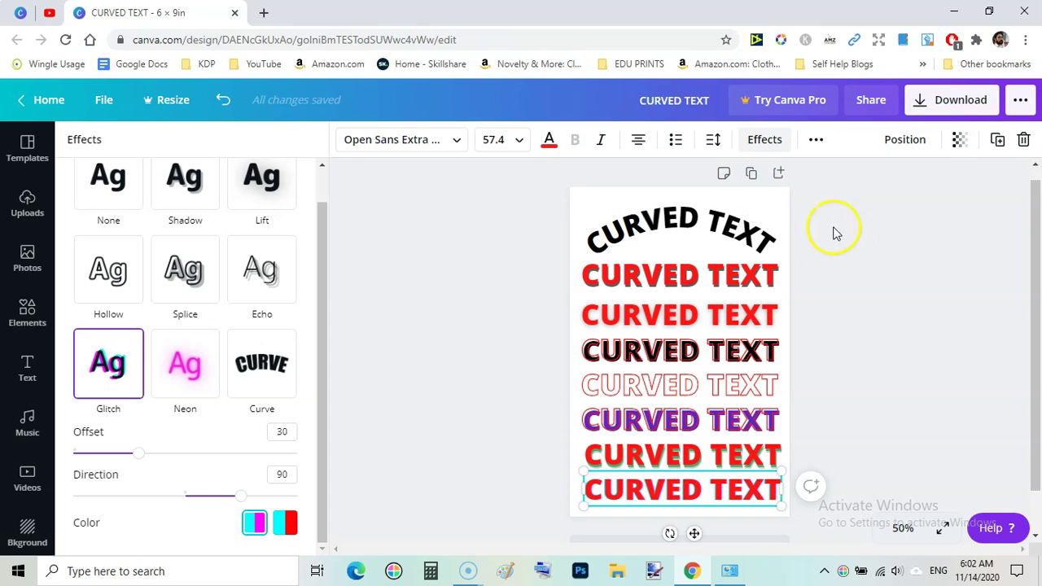
Add a second page and insert a heading on it that reads "CURVED TEXT".
{"action": "left_click", "coordinate": [782, 173]}
{"action": "left_click", "coordinate": [684, 338]}
{"action": "left_click", "coordinate": [212, 221]}
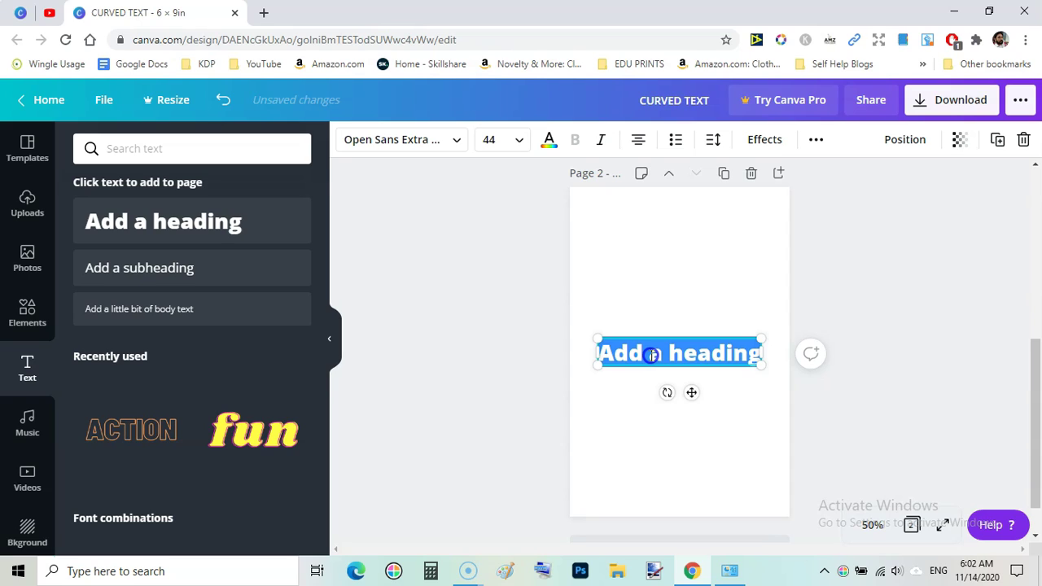
{"action": "type", "text": "CURVED TEX"}
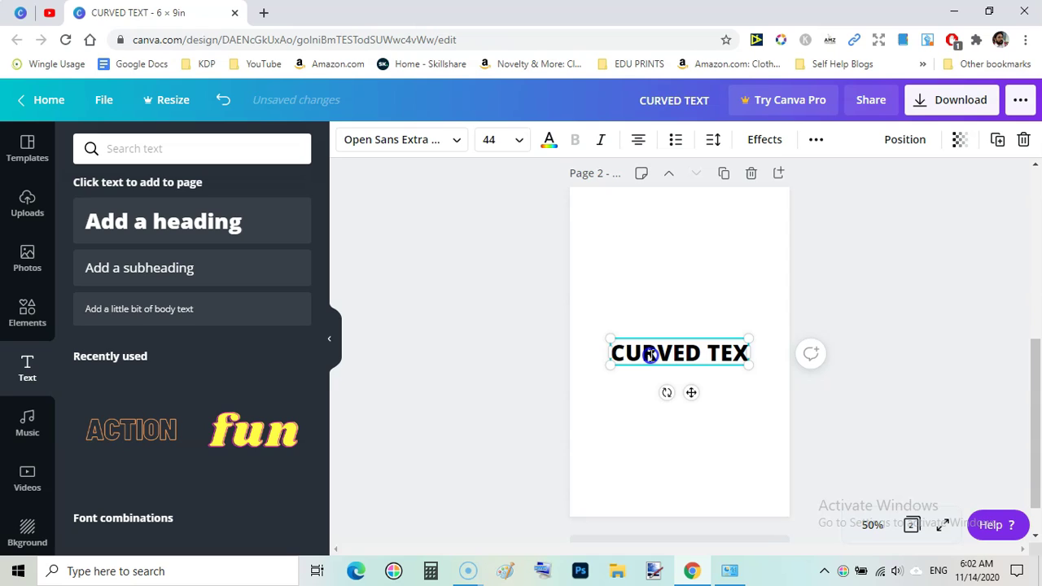
{"action": "type", "text": "T"}
Apply the Neon effect to the new heading and try several text colours, ending with the dark violet default colour.
{"action": "left_click", "coordinate": [784, 140]}
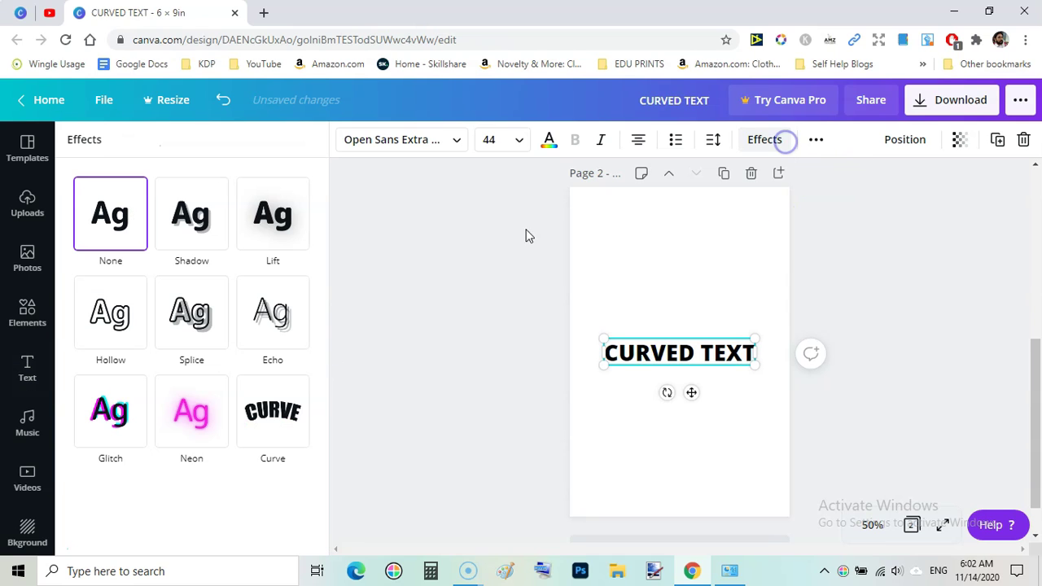
{"action": "left_click", "coordinate": [201, 417]}
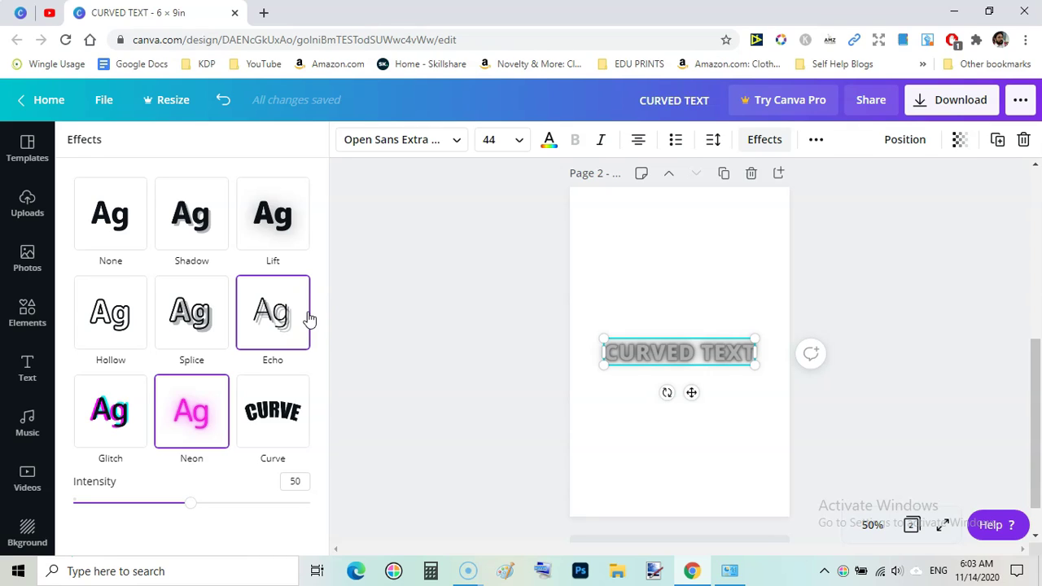
{"action": "left_click", "coordinate": [549, 142]}
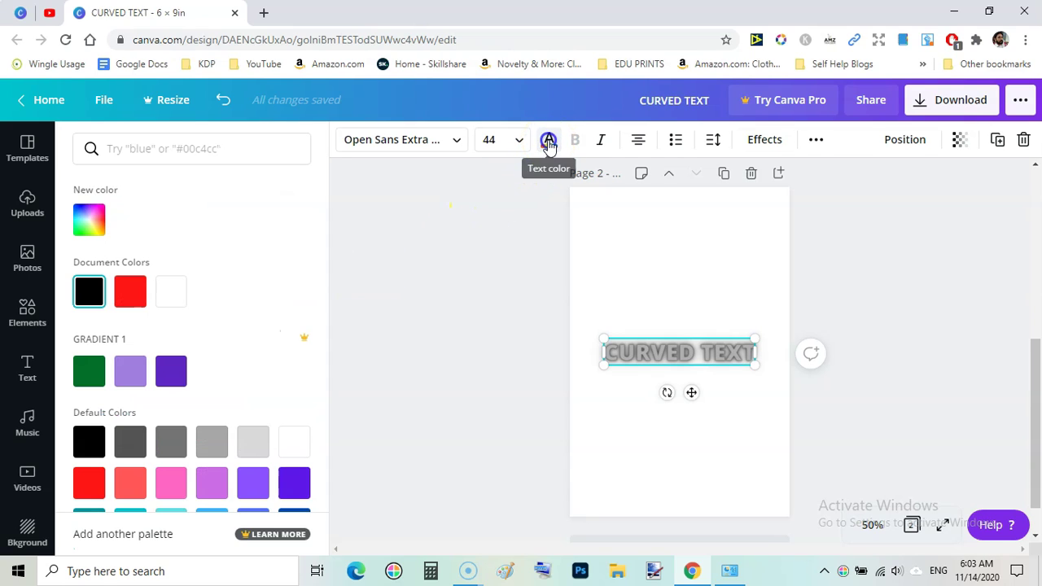
{"action": "left_click", "coordinate": [130, 291]}
{"action": "left_click", "coordinate": [90, 442]}
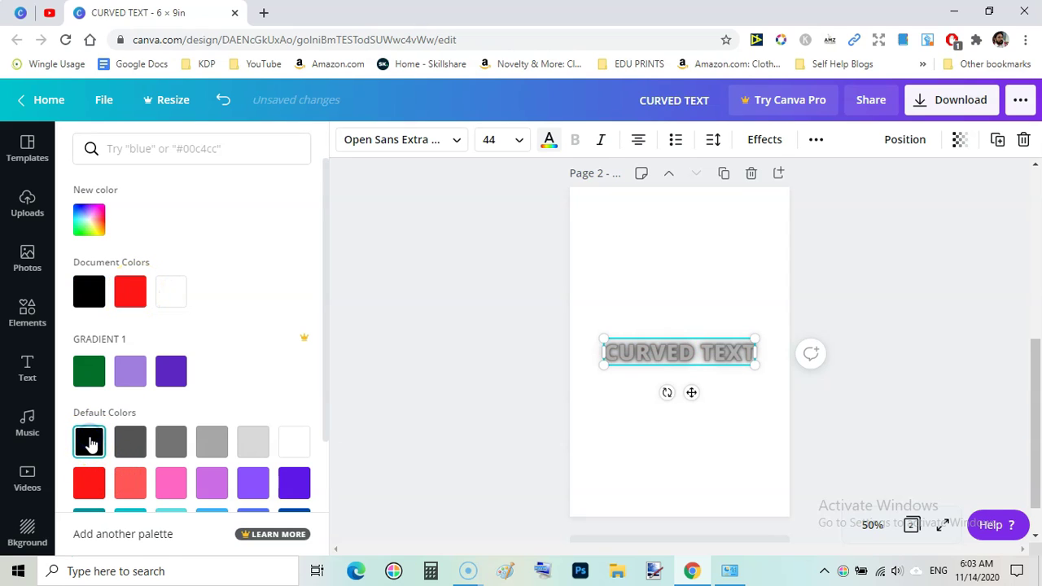
{"action": "left_click", "coordinate": [130, 483]}
{"action": "left_click", "coordinate": [293, 480]}
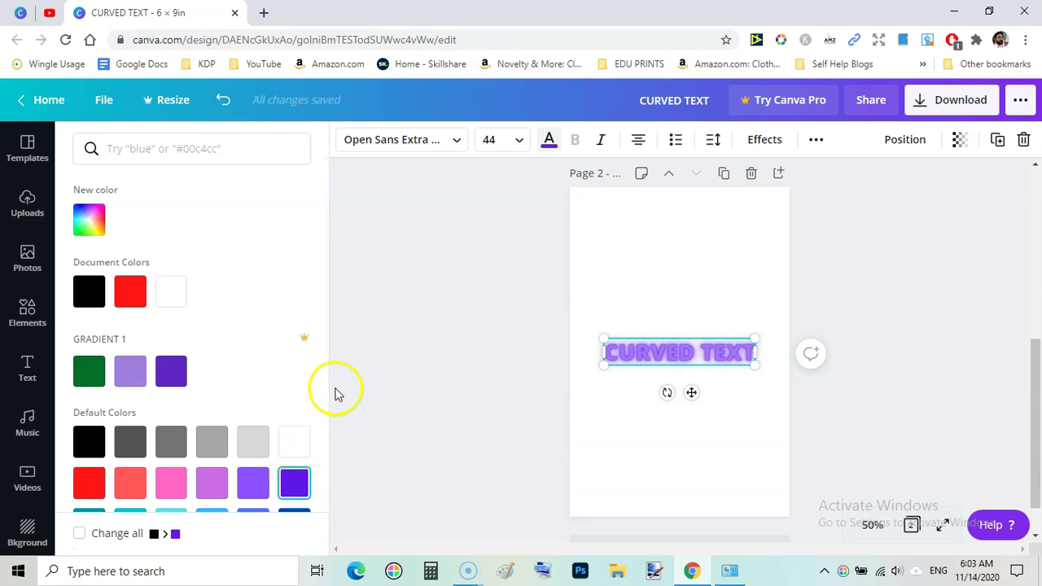
Change the Neon heading's text colour to the orange in the last row of the default colours.
{"action": "left_click_drag", "start_coordinate": [324, 389], "coordinate": [318, 466]}
{"action": "left_click", "coordinate": [295, 444]}
{"action": "left_click", "coordinate": [302, 488]}
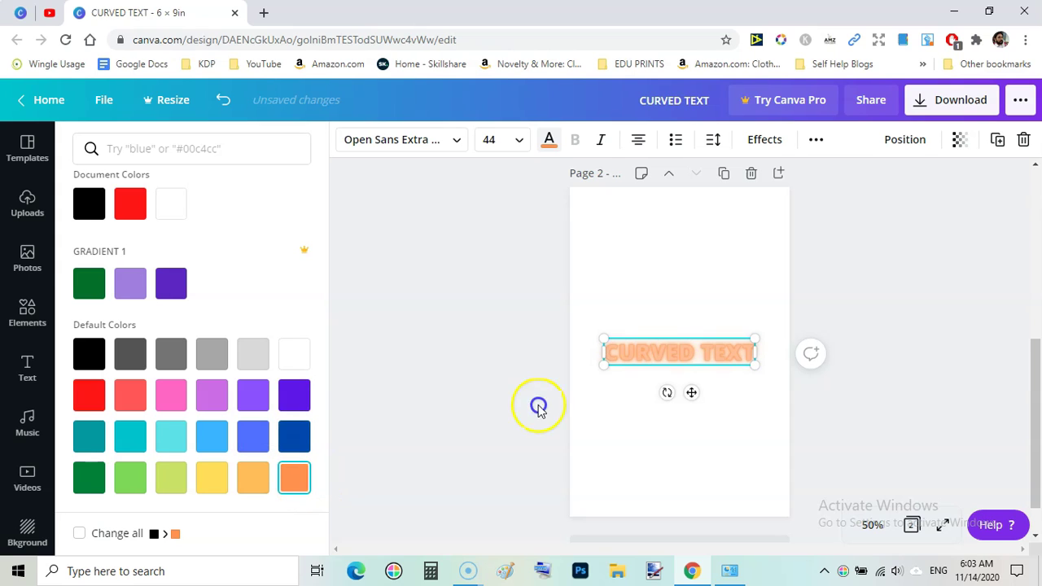
Enlarge the orange heading to size 76 in a two-line box about 4.5 in wide, and move it to the page's upper part.
{"action": "left_click_drag", "start_coordinate": [754, 364], "coordinate": [872, 505]}
{"action": "left_click_drag", "start_coordinate": [824, 361], "coordinate": [768, 386]}
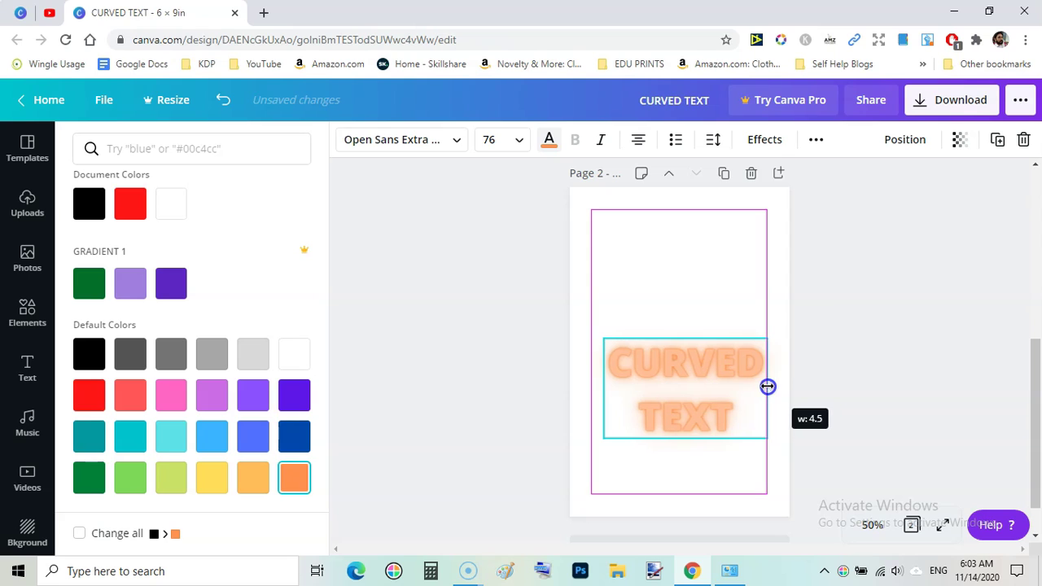
{"action": "left_click_drag", "start_coordinate": [697, 344], "coordinate": [694, 225]}
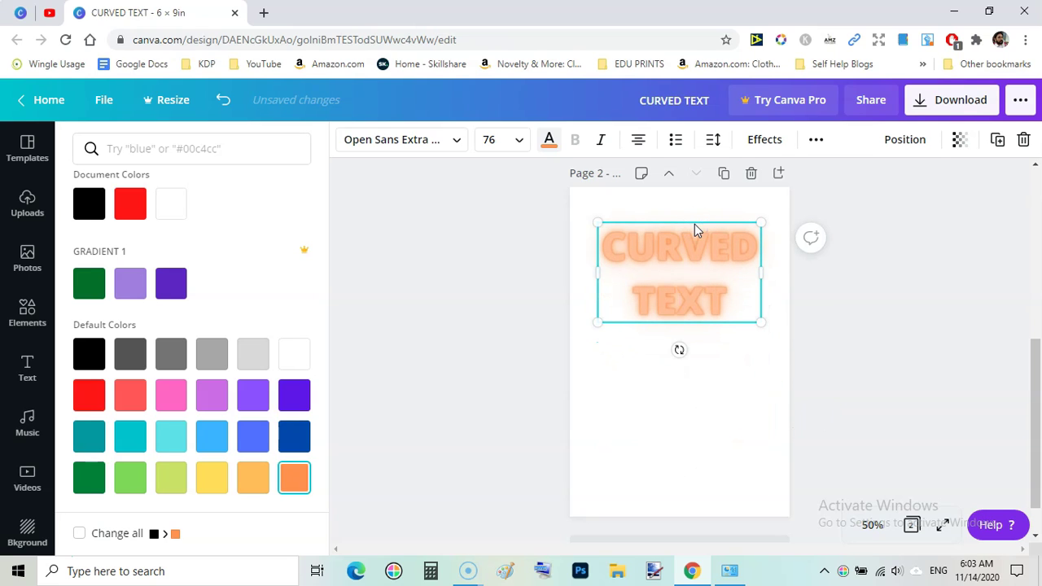
{"action": "left_click", "coordinate": [907, 286]}
Try the Shadow, Lift, Hollow, Splice, Echo, Glitch and Neon effects in turn on the orange heading.
{"action": "left_click", "coordinate": [693, 252]}
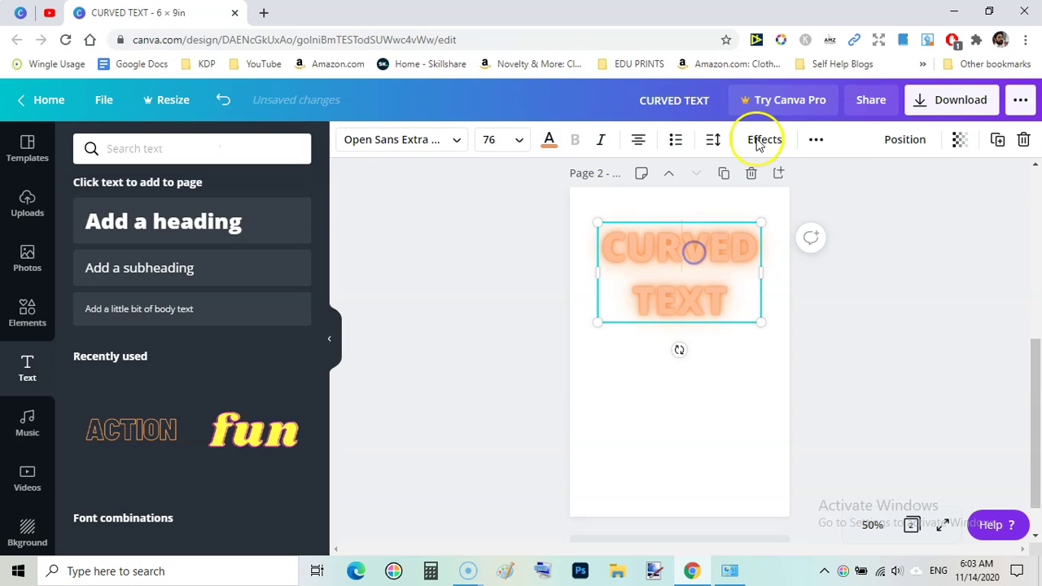
{"action": "left_click", "coordinate": [757, 141]}
{"action": "left_click", "coordinate": [205, 217]}
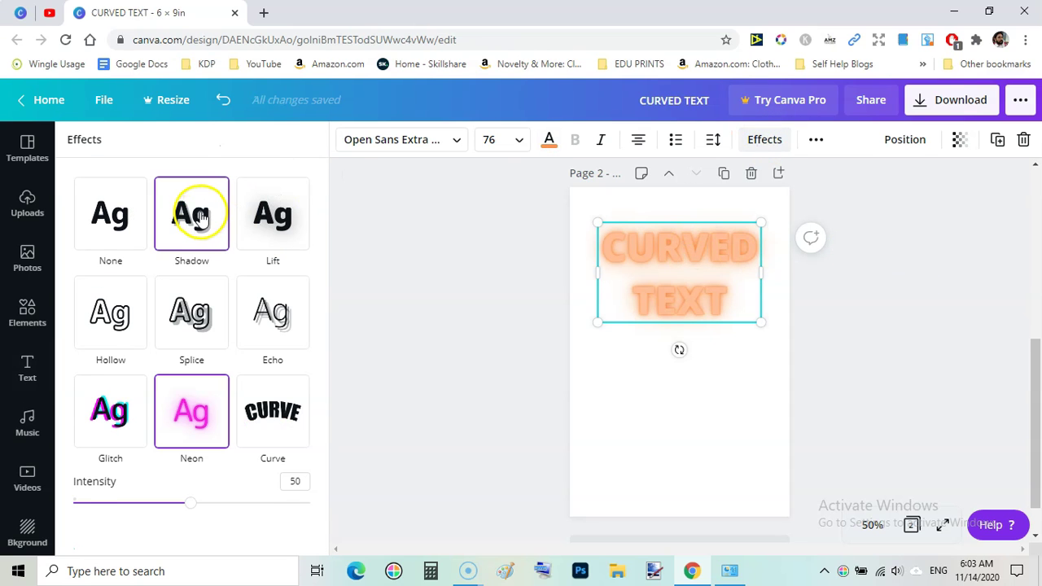
{"action": "left_click", "coordinate": [257, 213]}
{"action": "left_click", "coordinate": [101, 365]}
{"action": "left_click", "coordinate": [192, 340]}
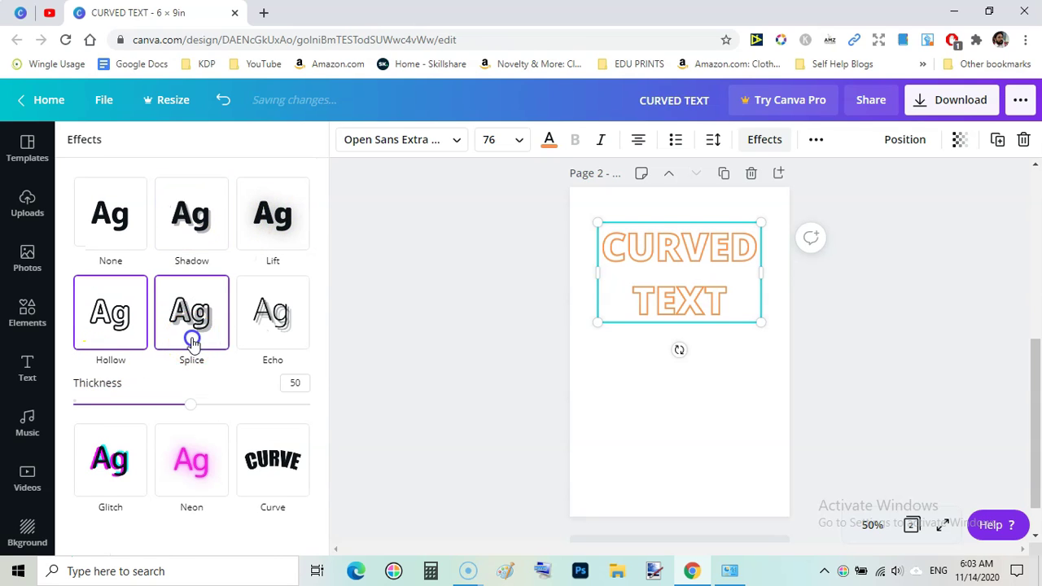
{"action": "left_click", "coordinate": [269, 320]}
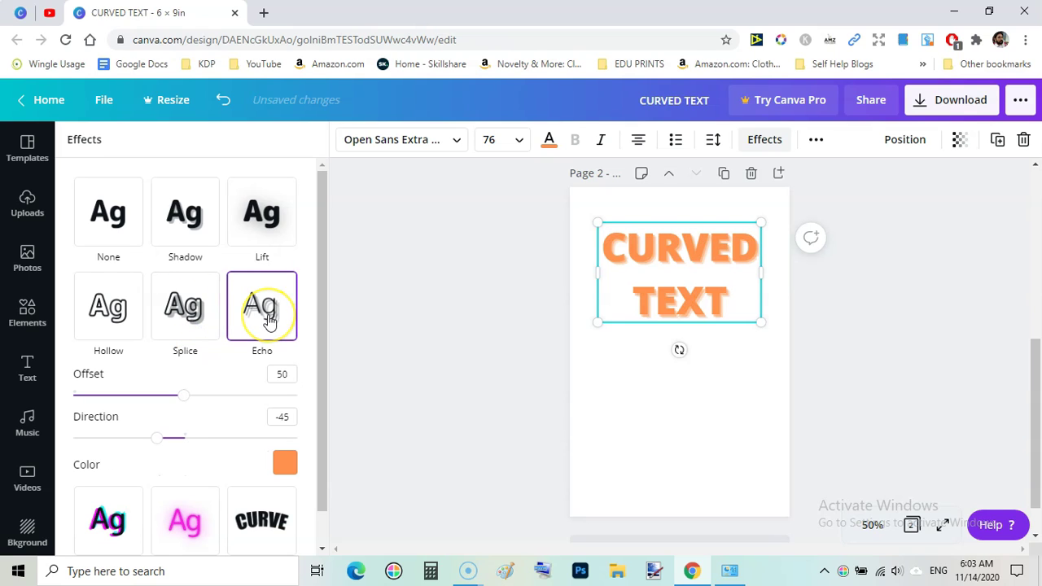
{"action": "left_click_drag", "start_coordinate": [324, 318], "coordinate": [326, 380]}
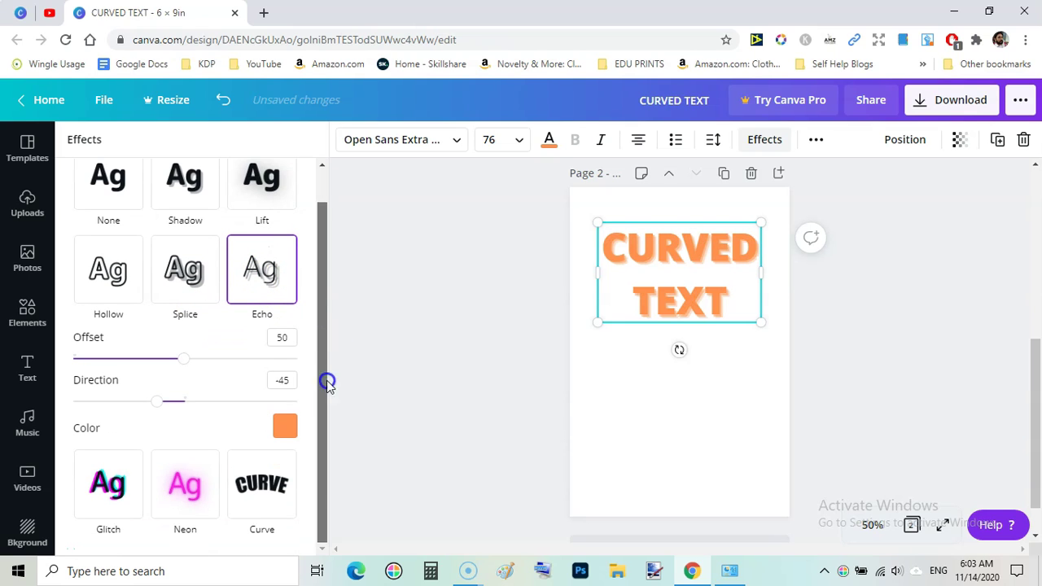
{"action": "left_click", "coordinate": [106, 484]}
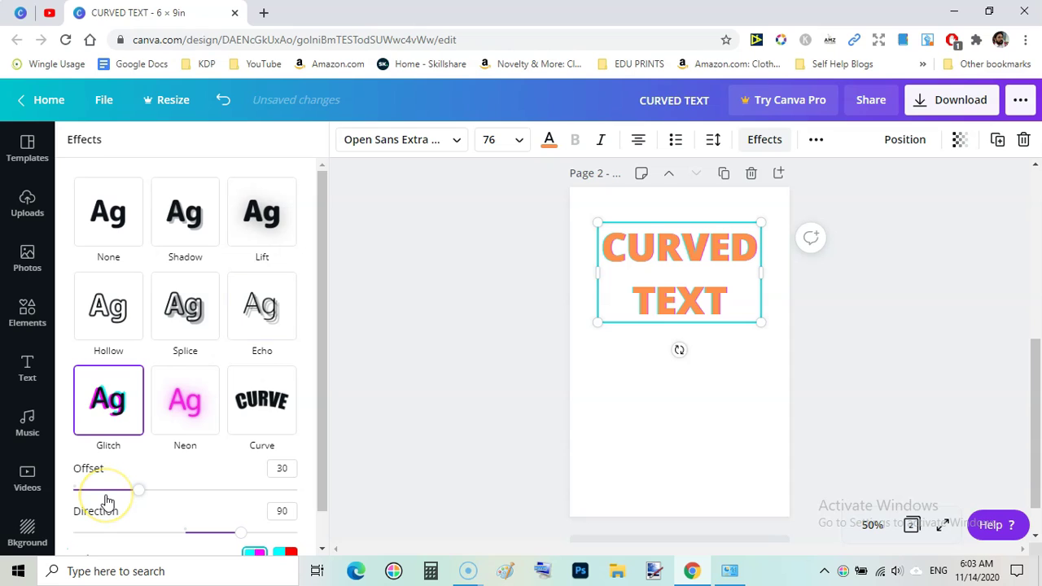
{"action": "left_click", "coordinate": [212, 405]}
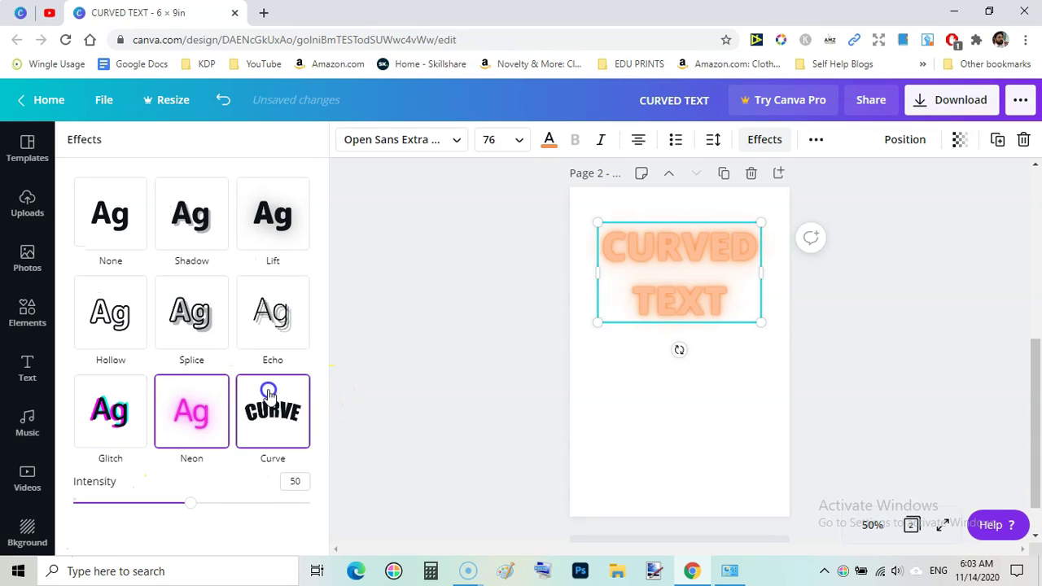
Apply the Curve effect to the orange heading with a curve value of 91.
{"action": "left_click", "coordinate": [269, 395]}
{"action": "left_click", "coordinate": [839, 379]}
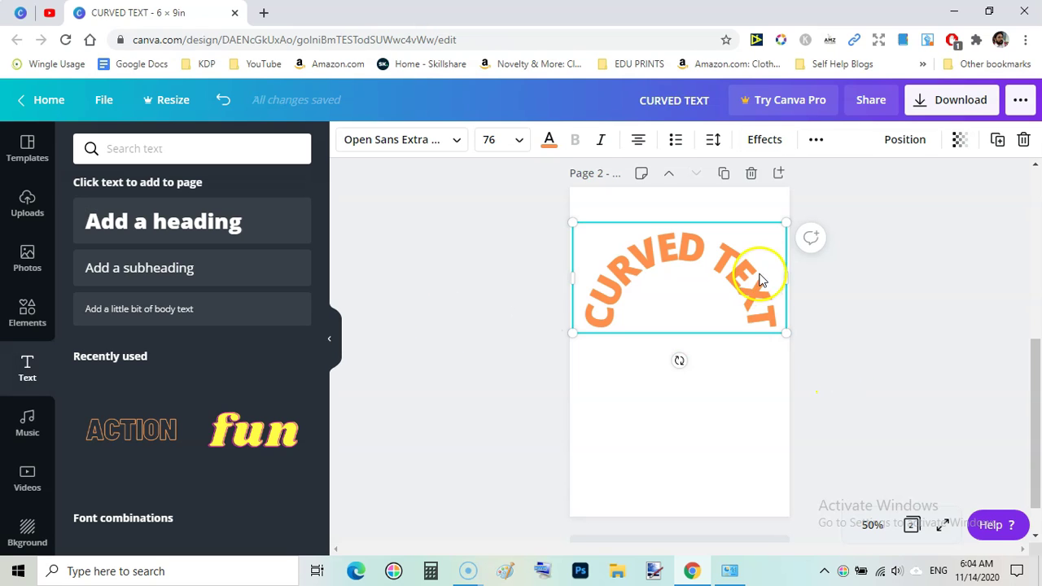
{"action": "left_click", "coordinate": [765, 139]}
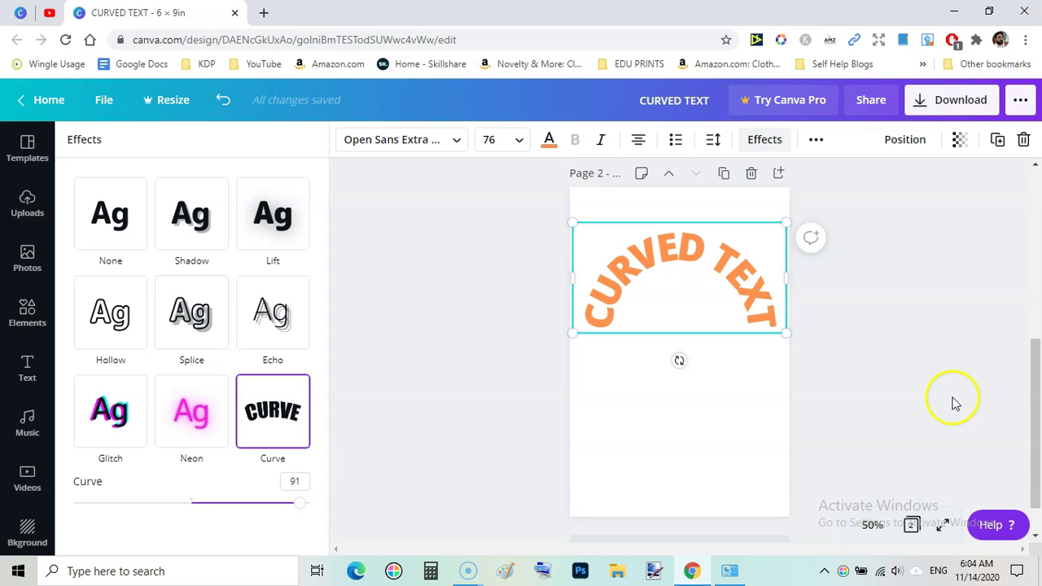
{"action": "left_click", "coordinate": [497, 285]}
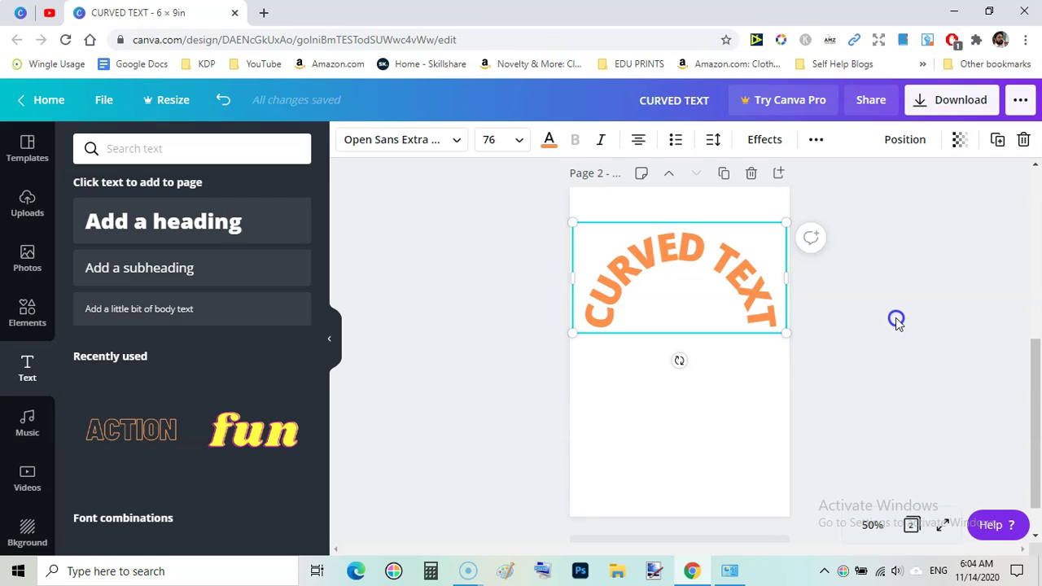
Move the curved orange text slightly higher on the second page.
{"action": "left_click", "coordinate": [431, 303]}
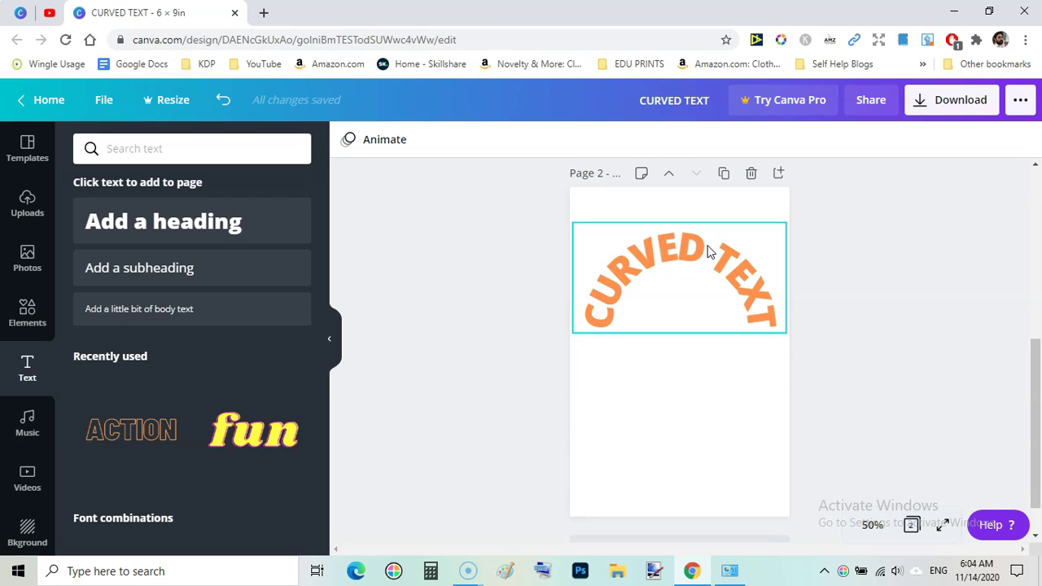
{"action": "left_click", "coordinate": [488, 263]}
{"action": "left_click", "coordinate": [647, 247]}
{"action": "mouse_move", "coordinate": [690, 252]}
{"action": "left_mouse_down"}
{"action": "mouse_move", "coordinate": [689, 228]}
{"action": "mouse_move", "coordinate": [687, 237]}
{"action": "left_mouse_up"}
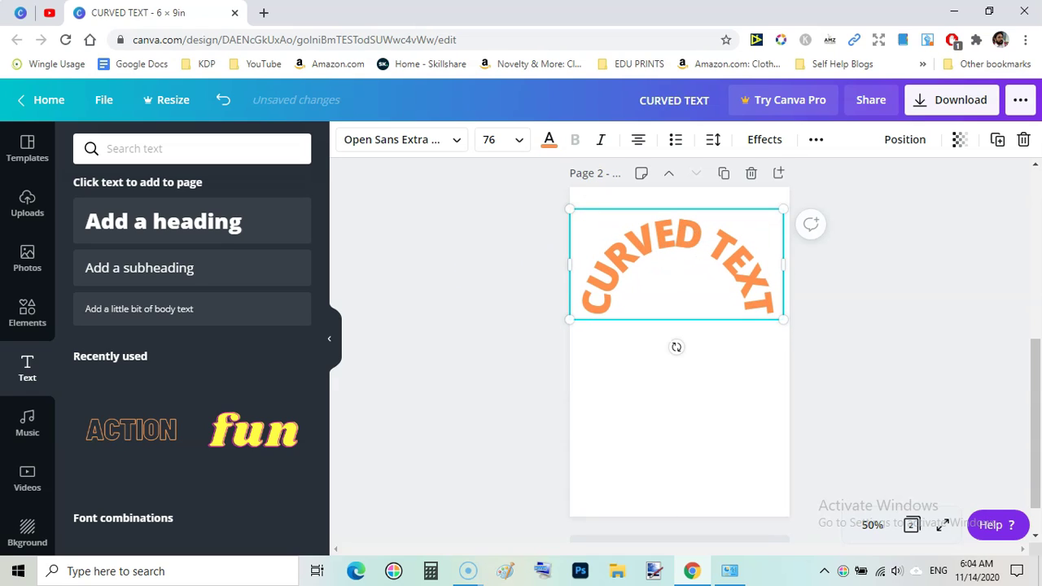